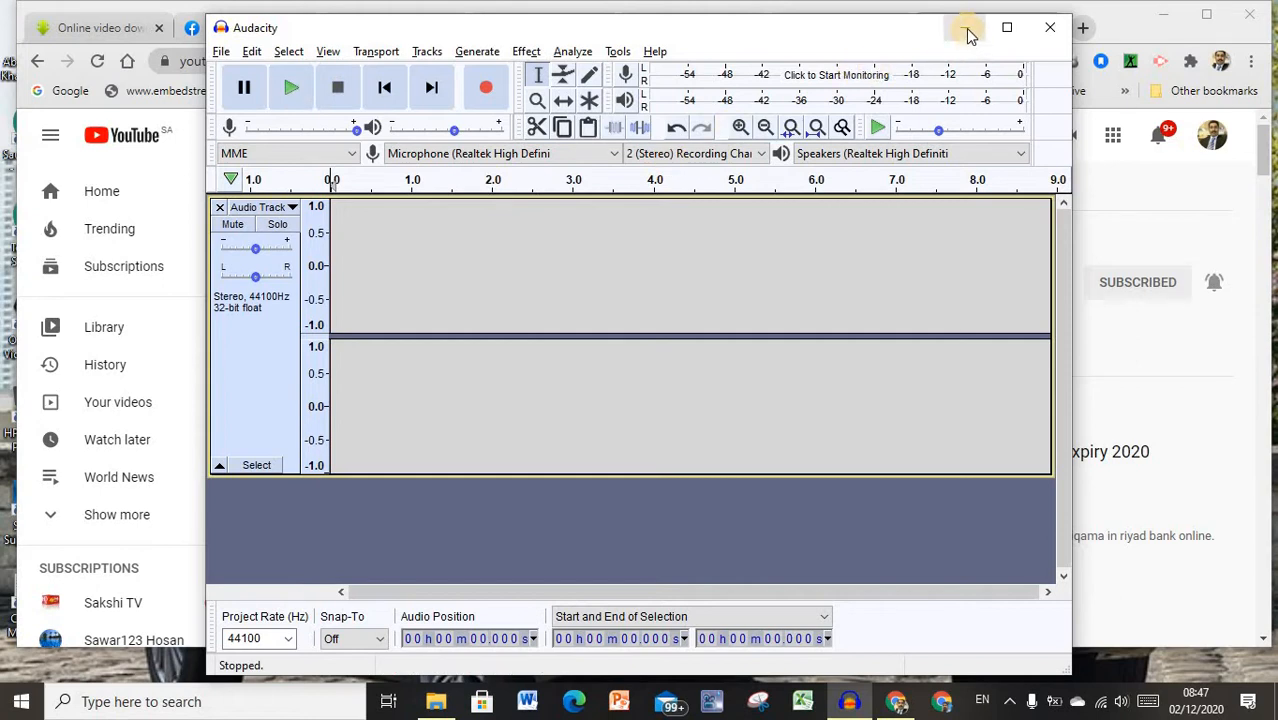
{"action": "left_click", "coordinate": [964, 29]}
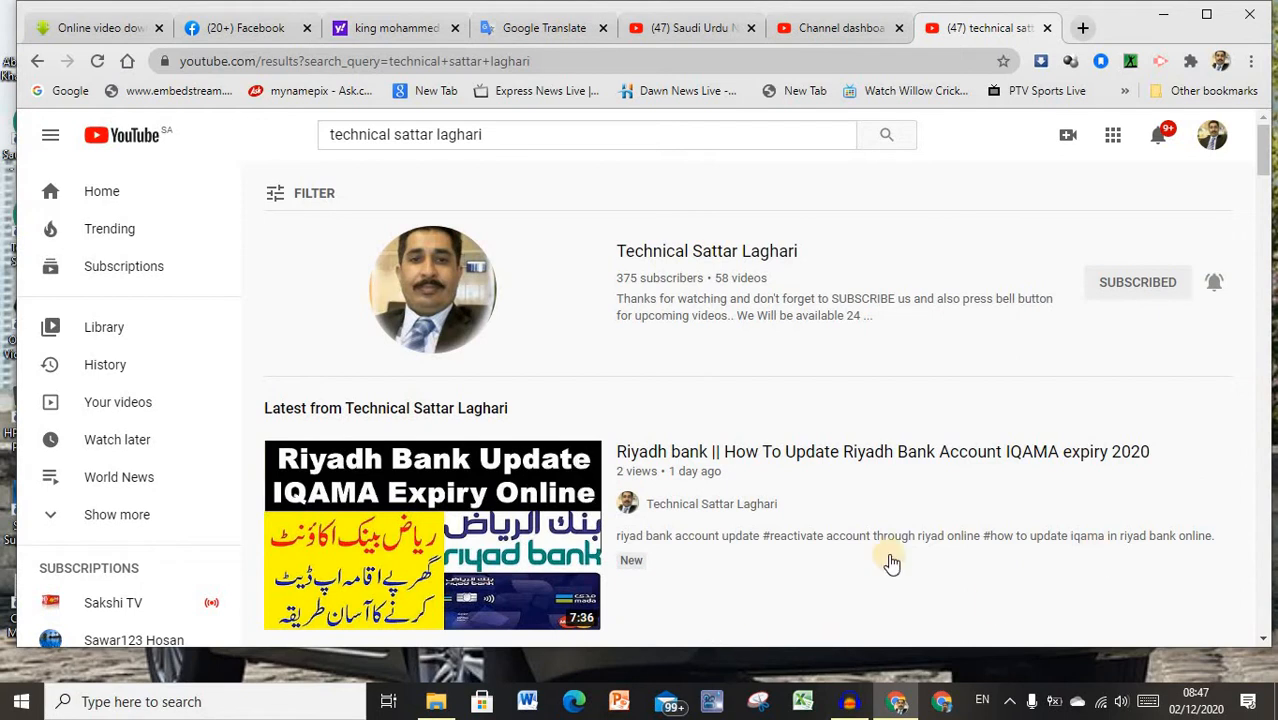
{"action": "mouse_move", "coordinate": [1265, 175]}
{"action": "left_mouse_down"}
{"action": "mouse_move", "coordinate": [1265, 202]}
{"action": "mouse_move", "coordinate": [1262, 160]}
{"action": "left_mouse_up"}
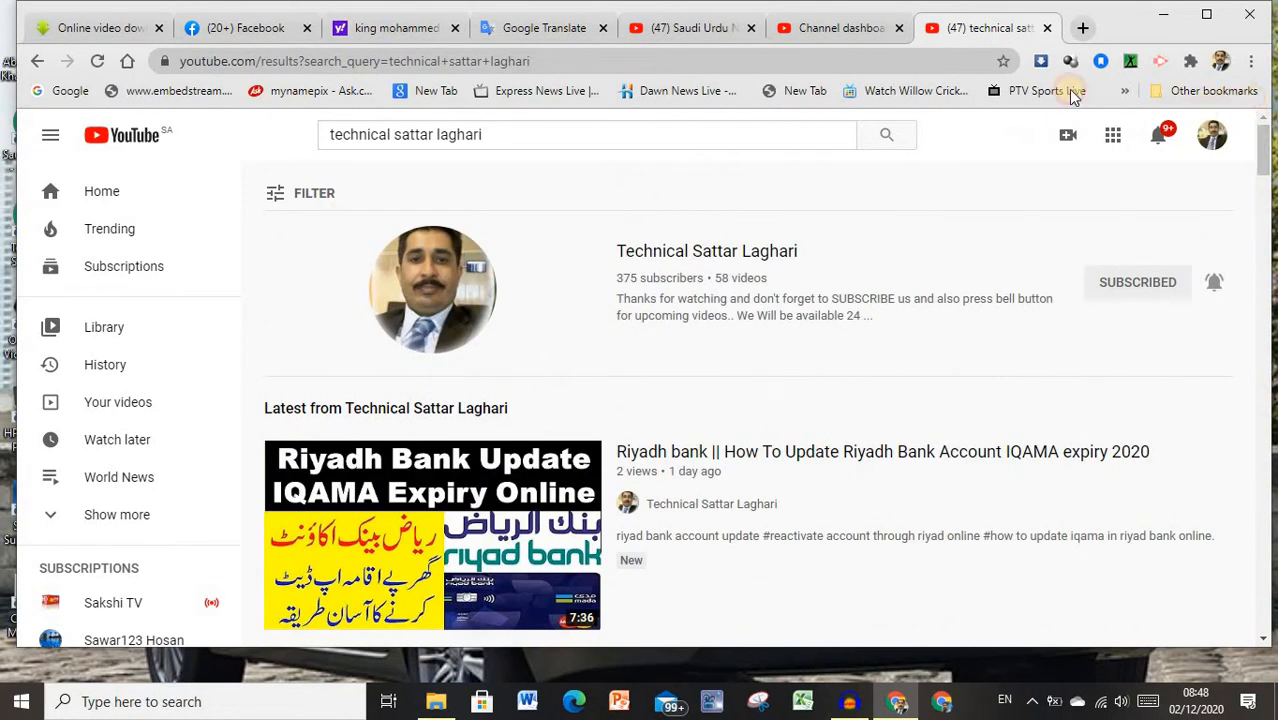
{"action": "left_click", "coordinate": [852, 705]}
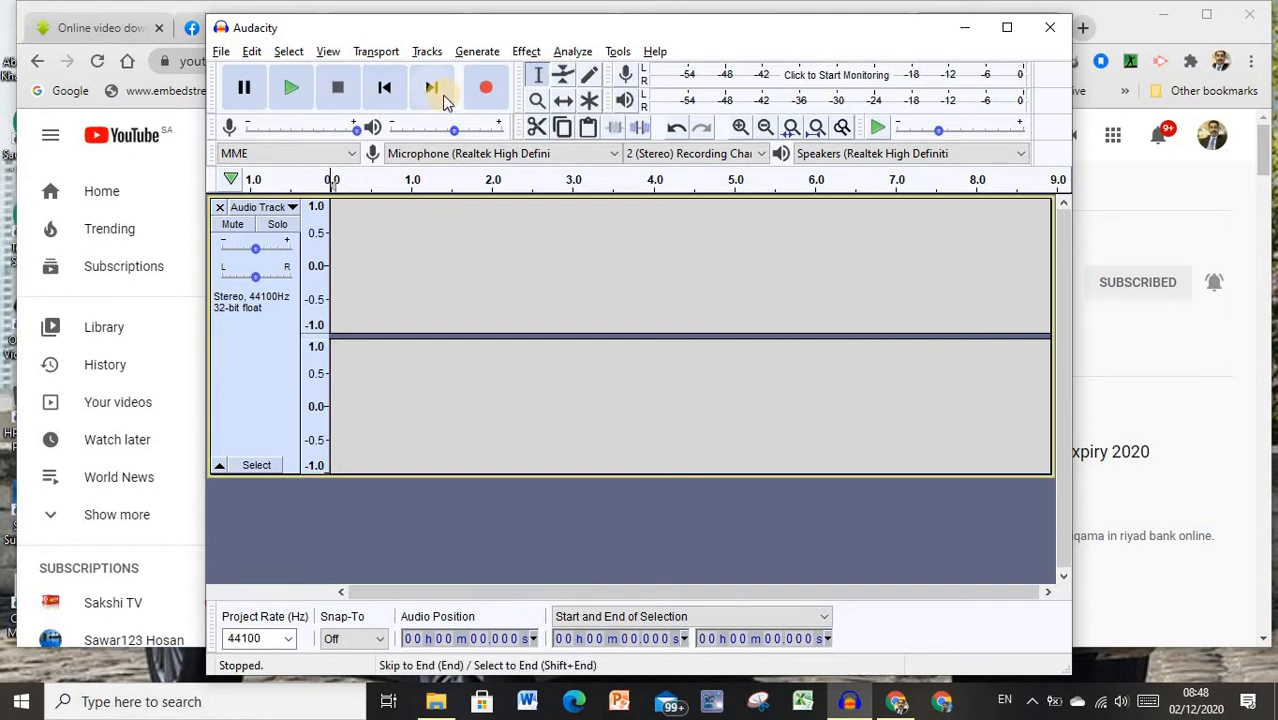
- Examine the commands available for files, editing, selection, view, sound generation and effects
{"action": "left_click", "coordinate": [220, 51]}
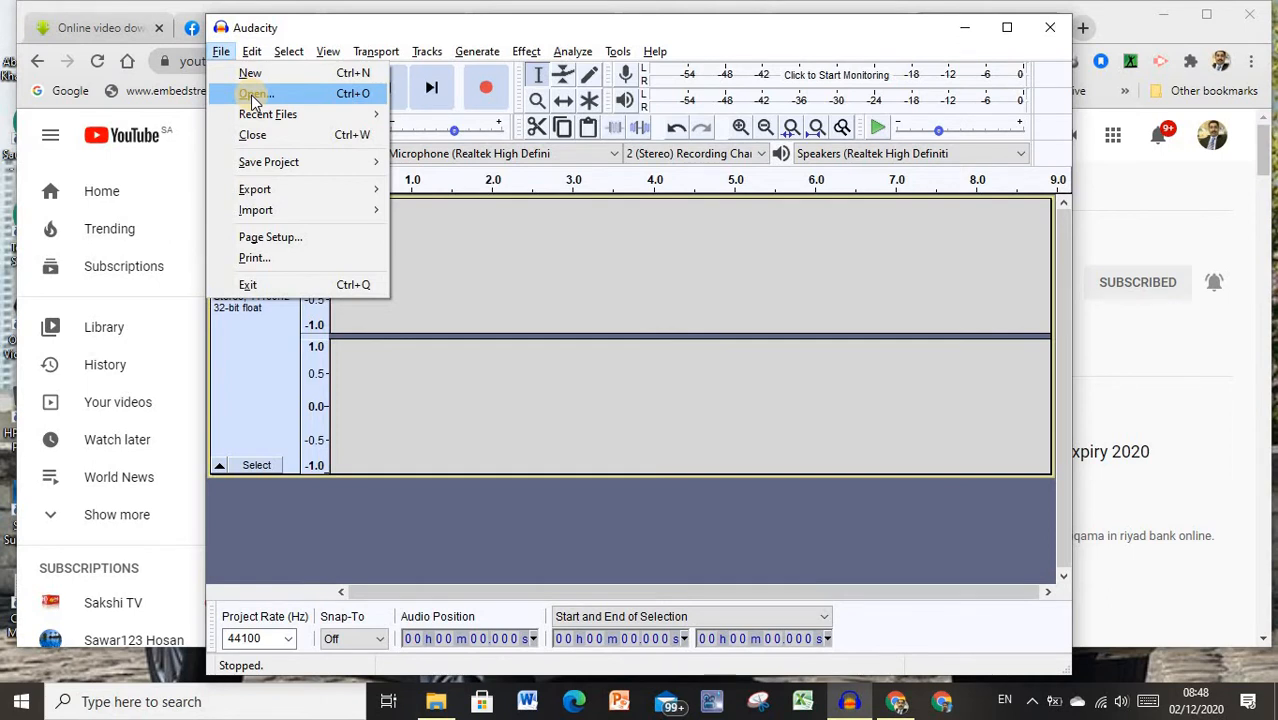
{"action": "mouse_move", "coordinate": [267, 117]}
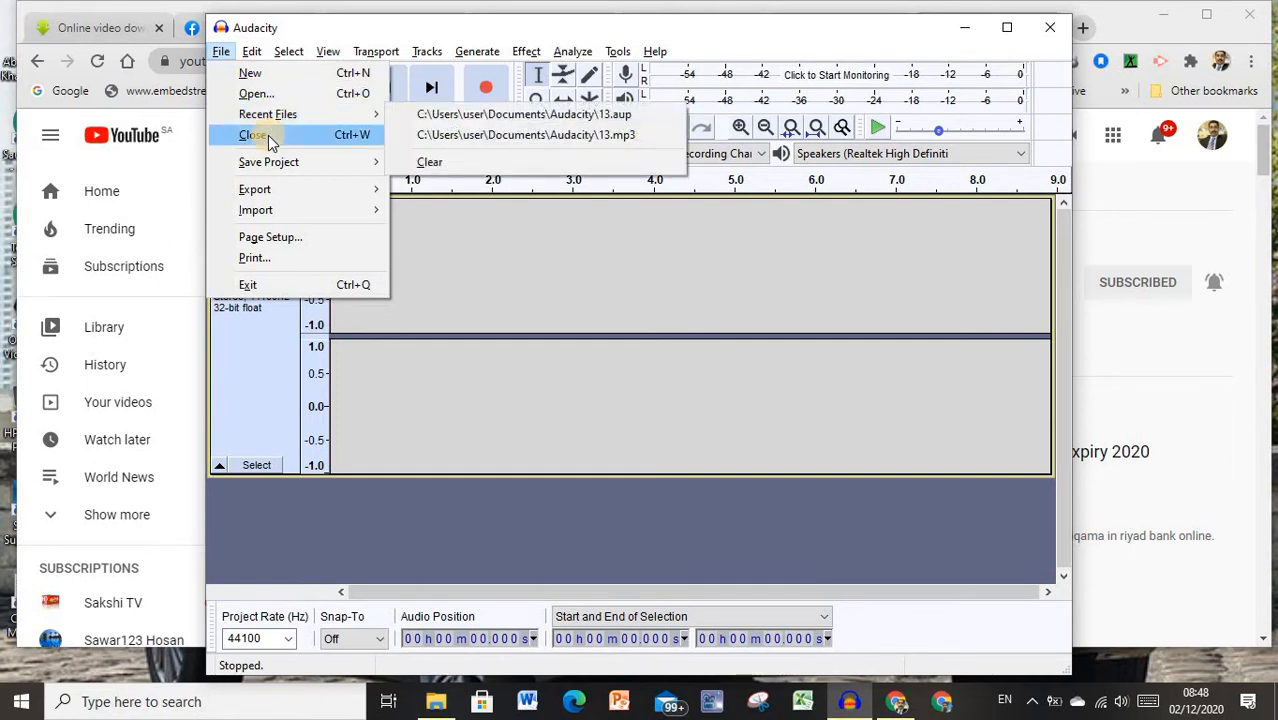
{"action": "mouse_move", "coordinate": [310, 172]}
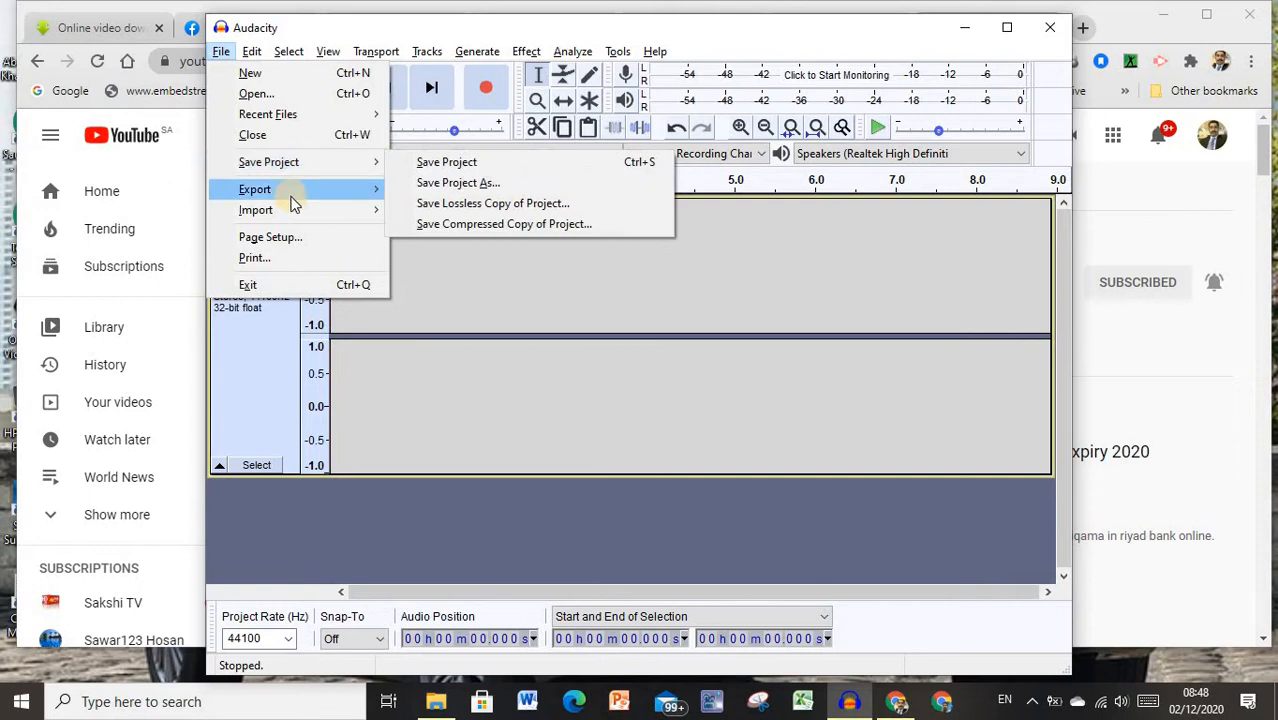
{"action": "mouse_move", "coordinate": [290, 199]}
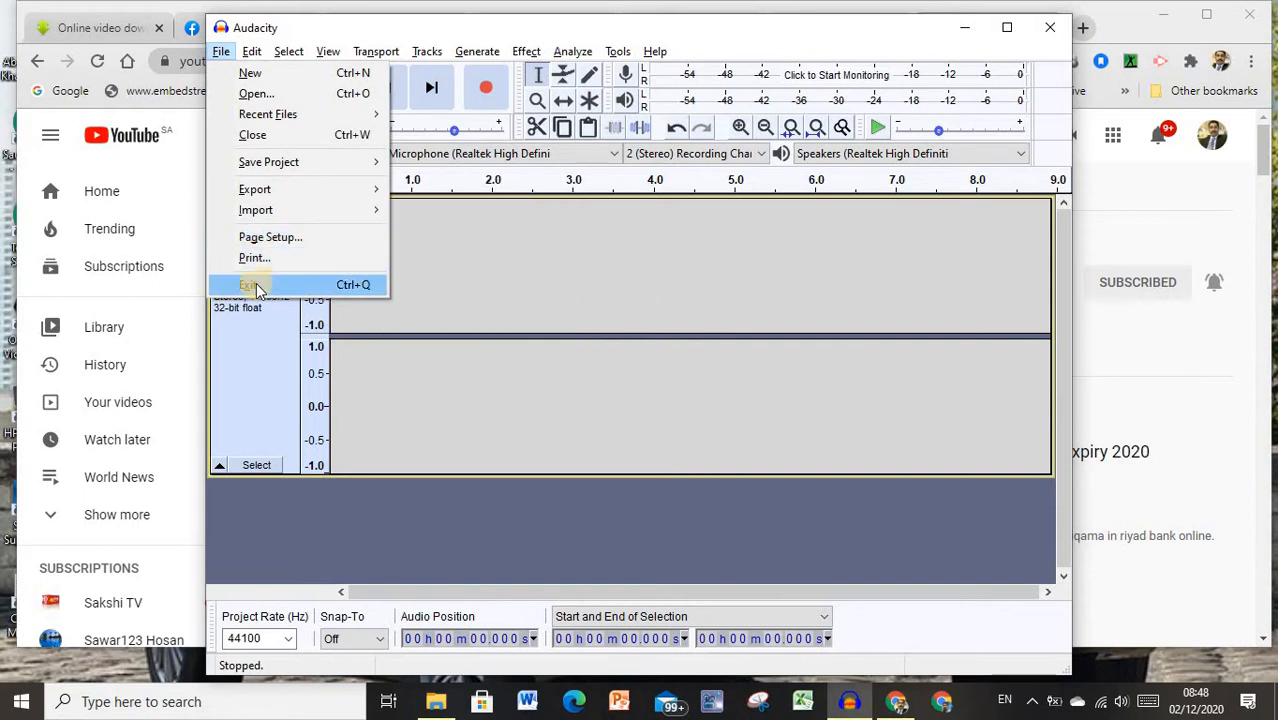
{"action": "left_click", "coordinate": [459, 245]}
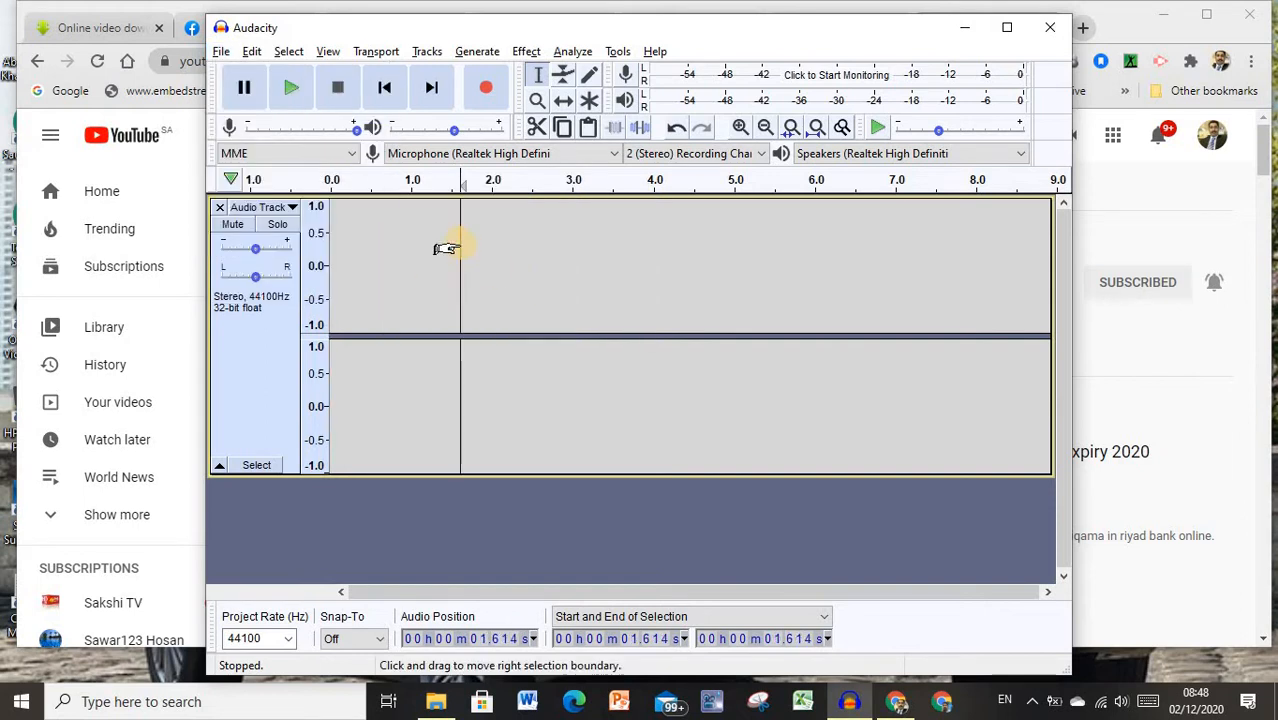
{"action": "left_click", "coordinate": [333, 287]}
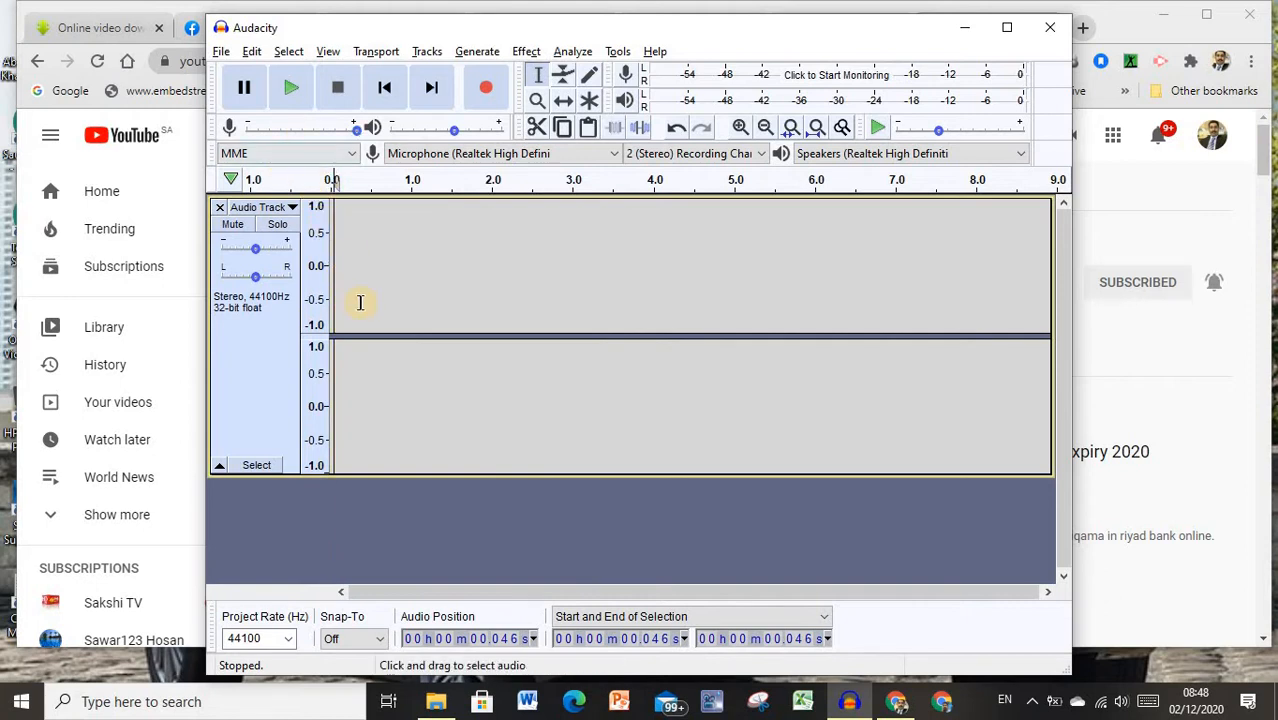
{"action": "left_click", "coordinate": [251, 52]}
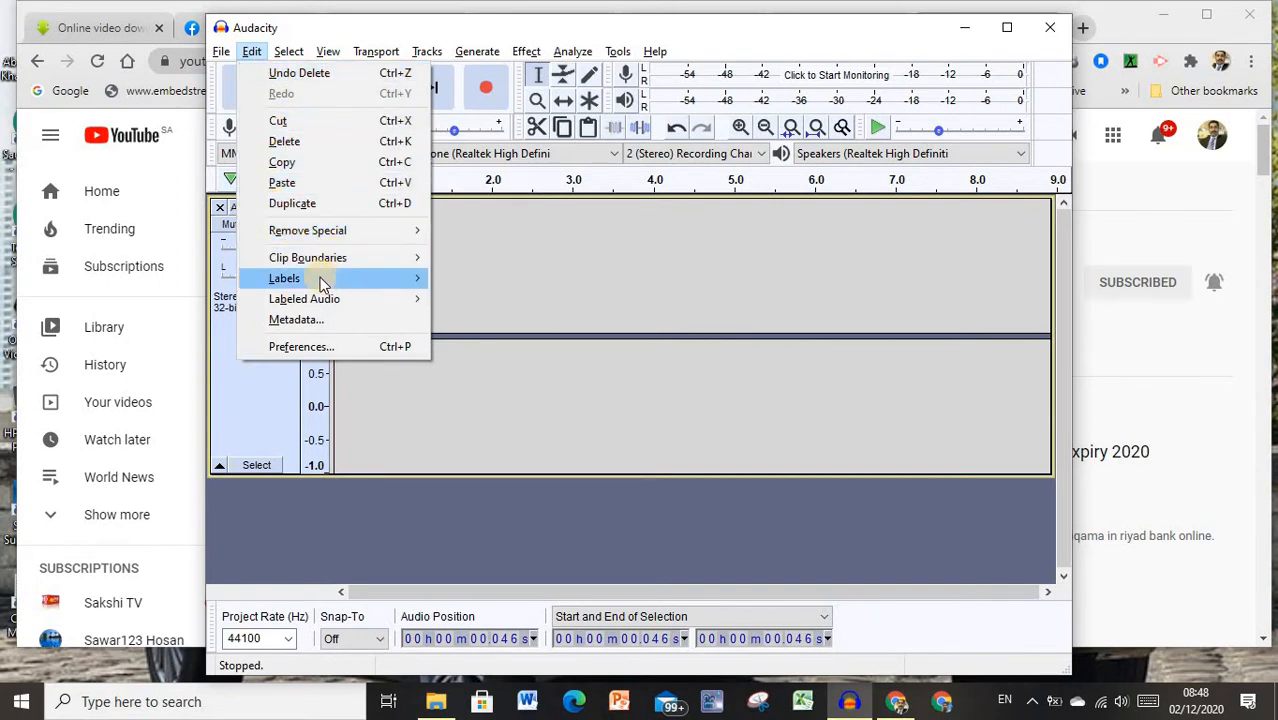
{"action": "mouse_move", "coordinate": [287, 60]}
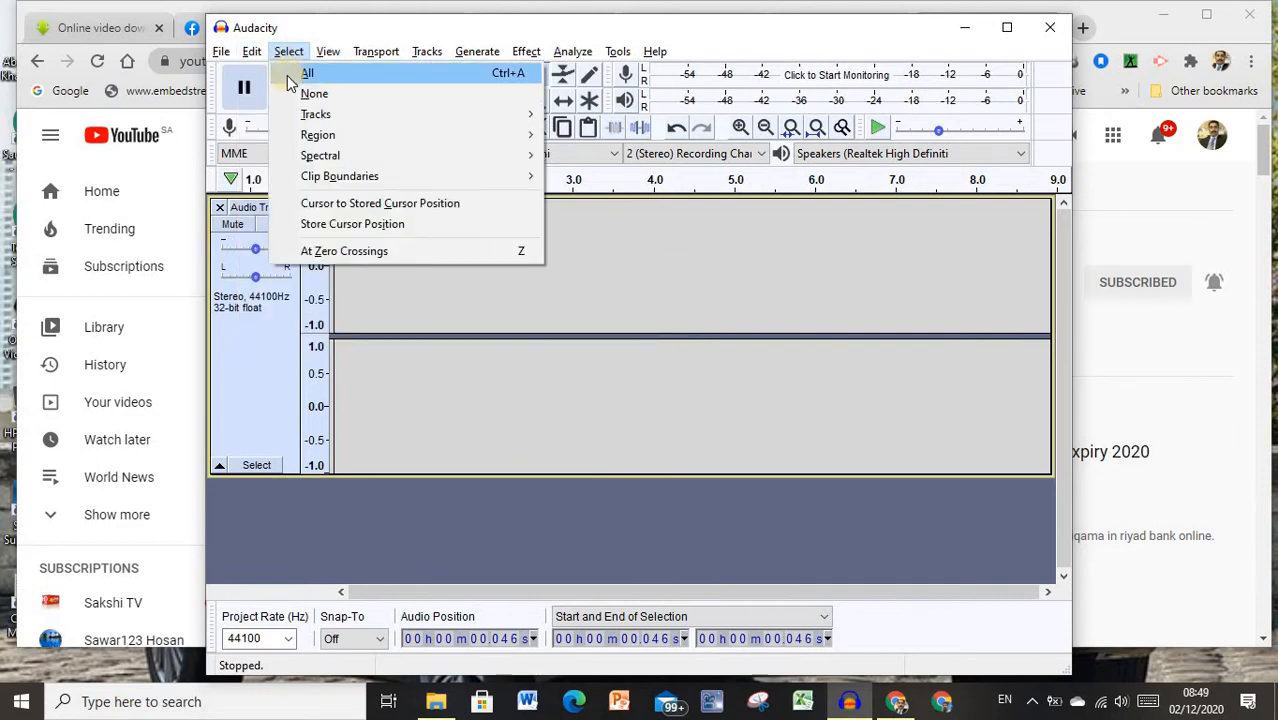
{"action": "mouse_move", "coordinate": [328, 55]}
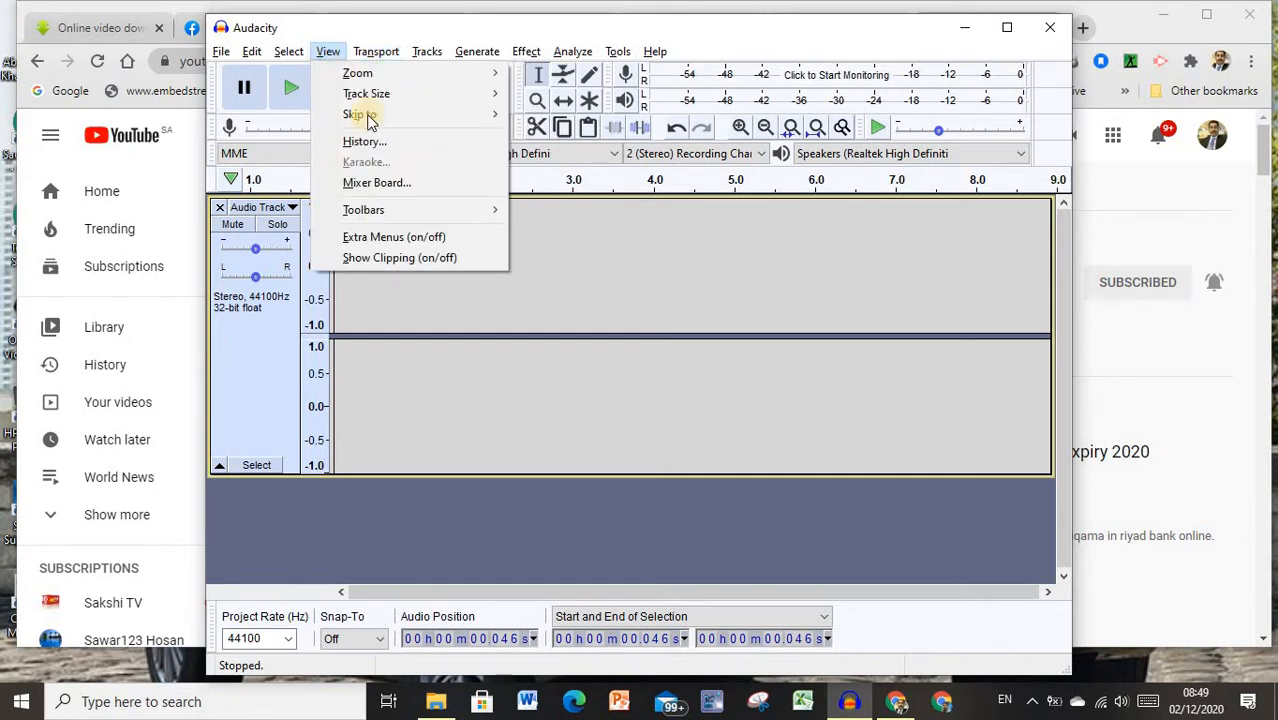
{"action": "left_click", "coordinate": [539, 270]}
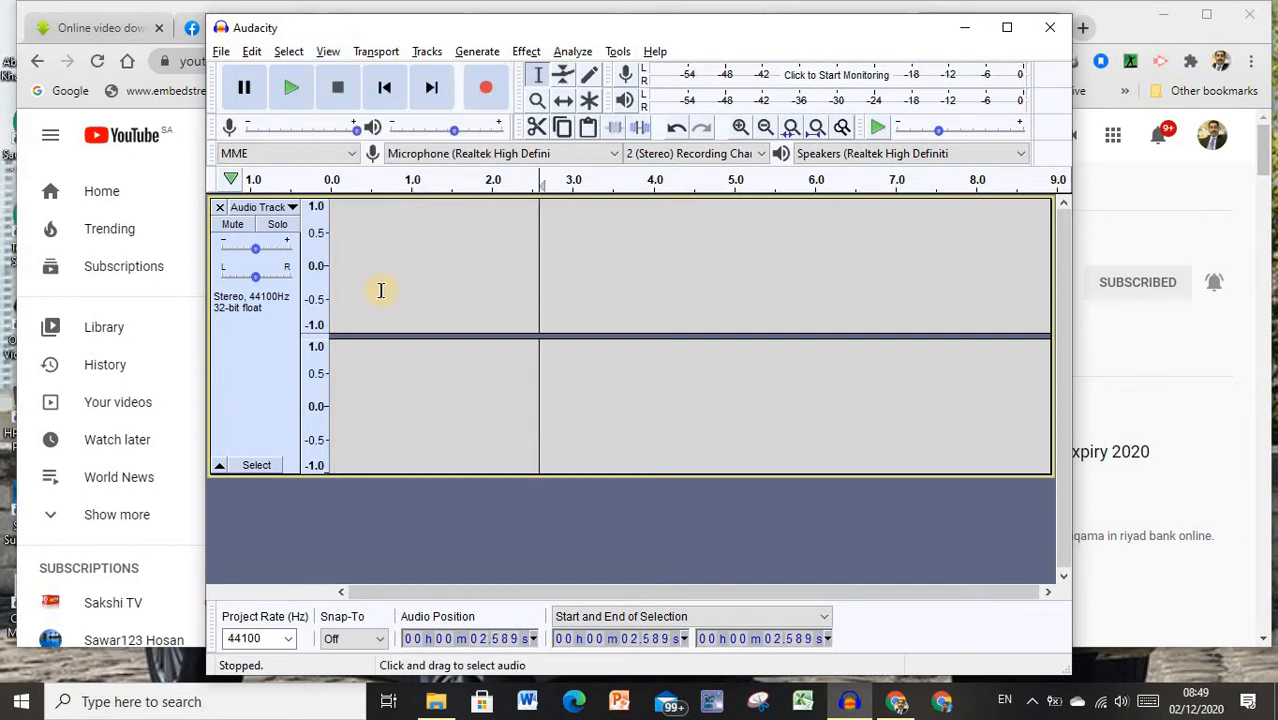
{"action": "left_click", "coordinate": [427, 52]}
{"action": "left_click", "coordinate": [430, 54]}
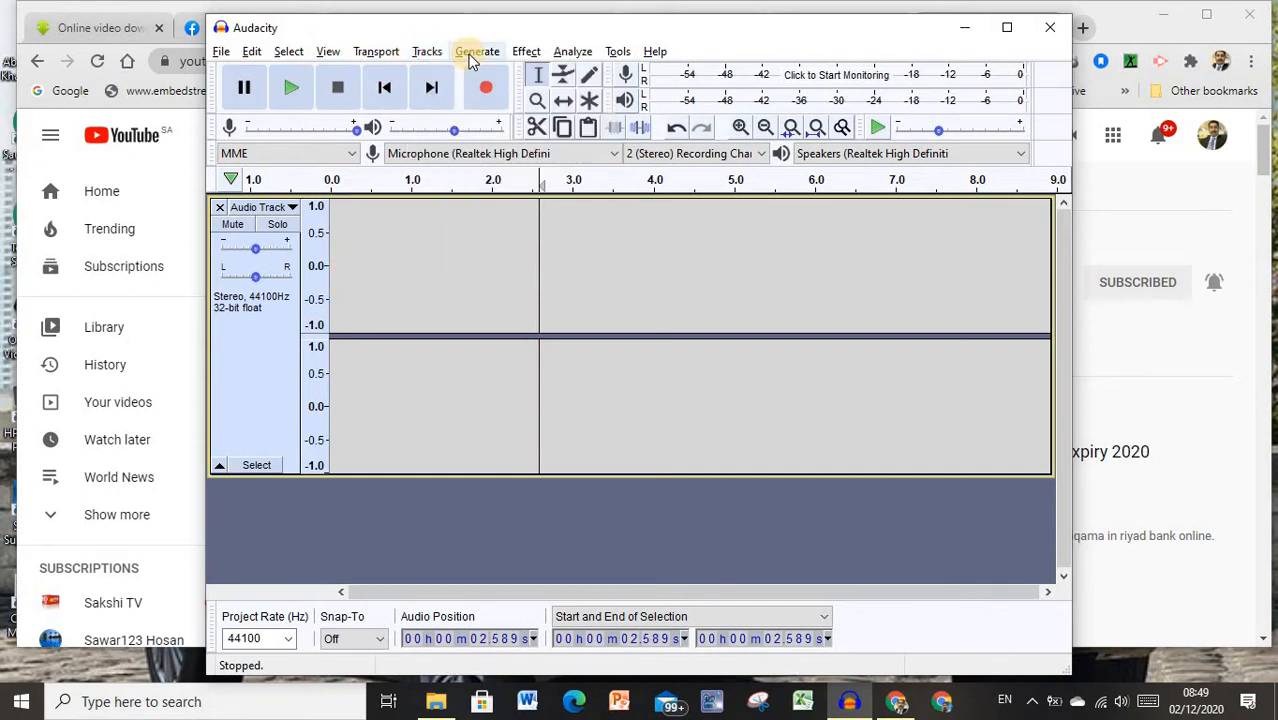
{"action": "left_click", "coordinate": [472, 58]}
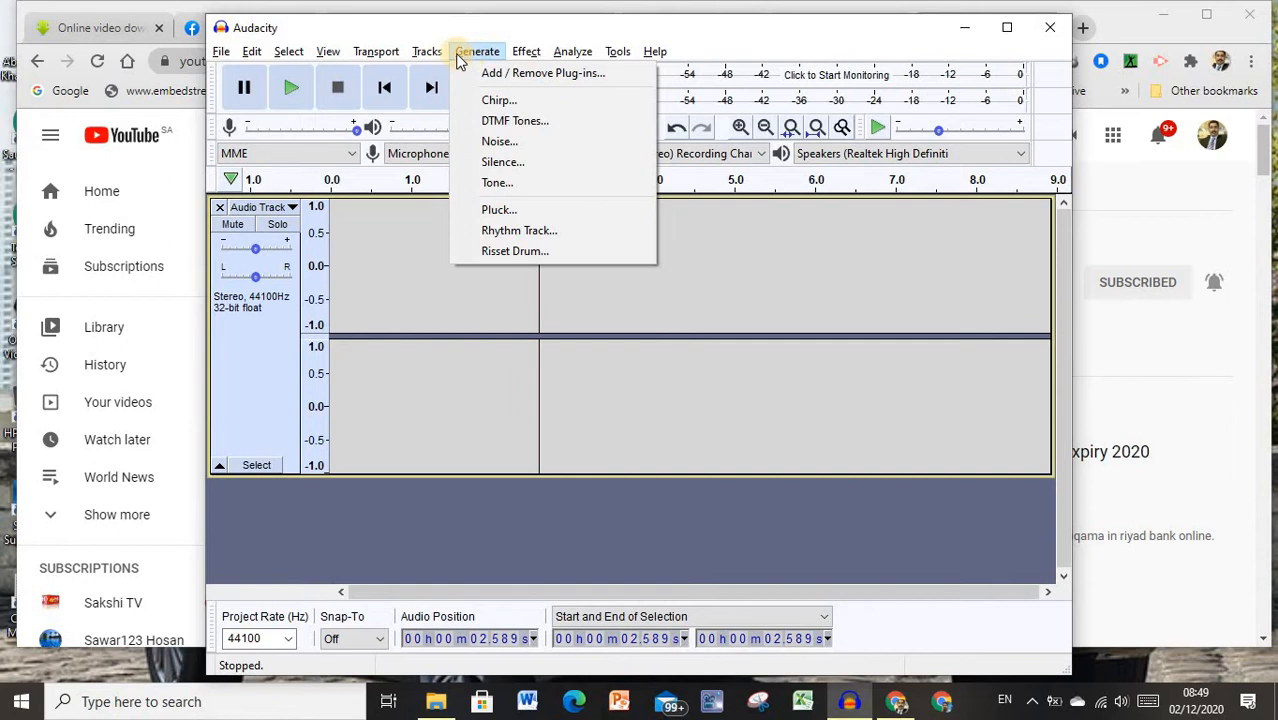
{"action": "left_click", "coordinate": [465, 58]}
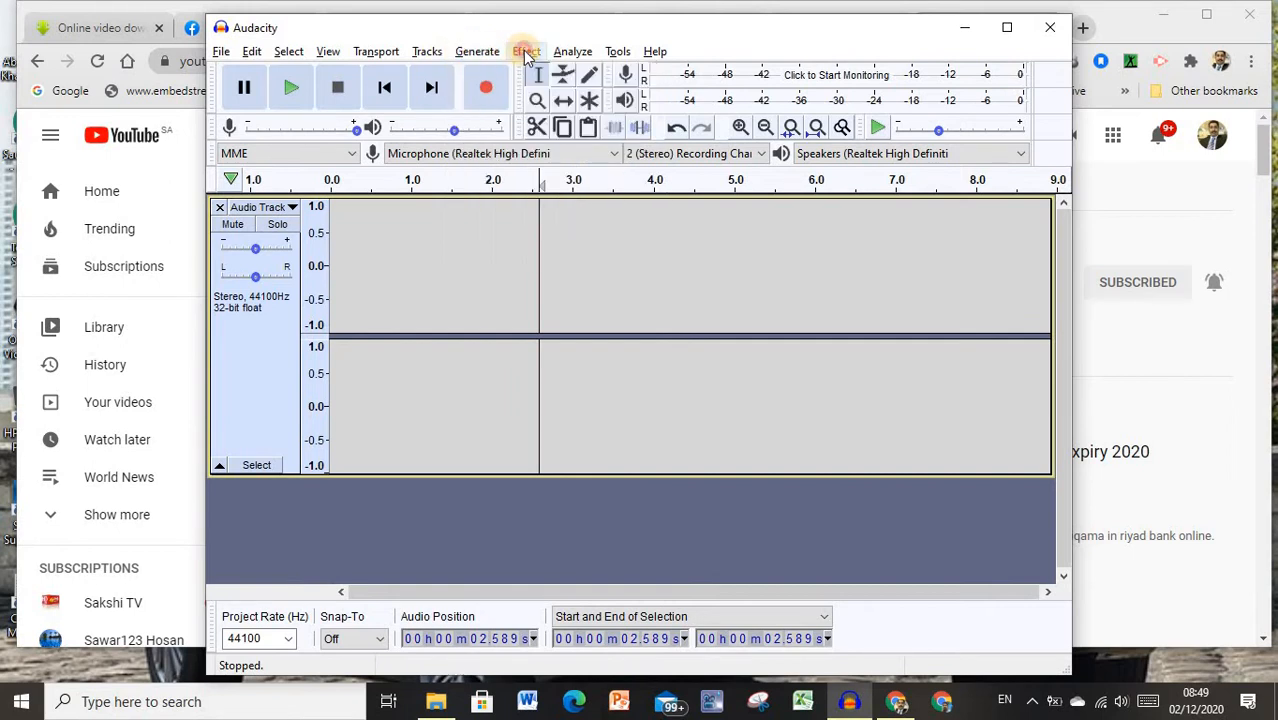
{"action": "left_click", "coordinate": [526, 53]}
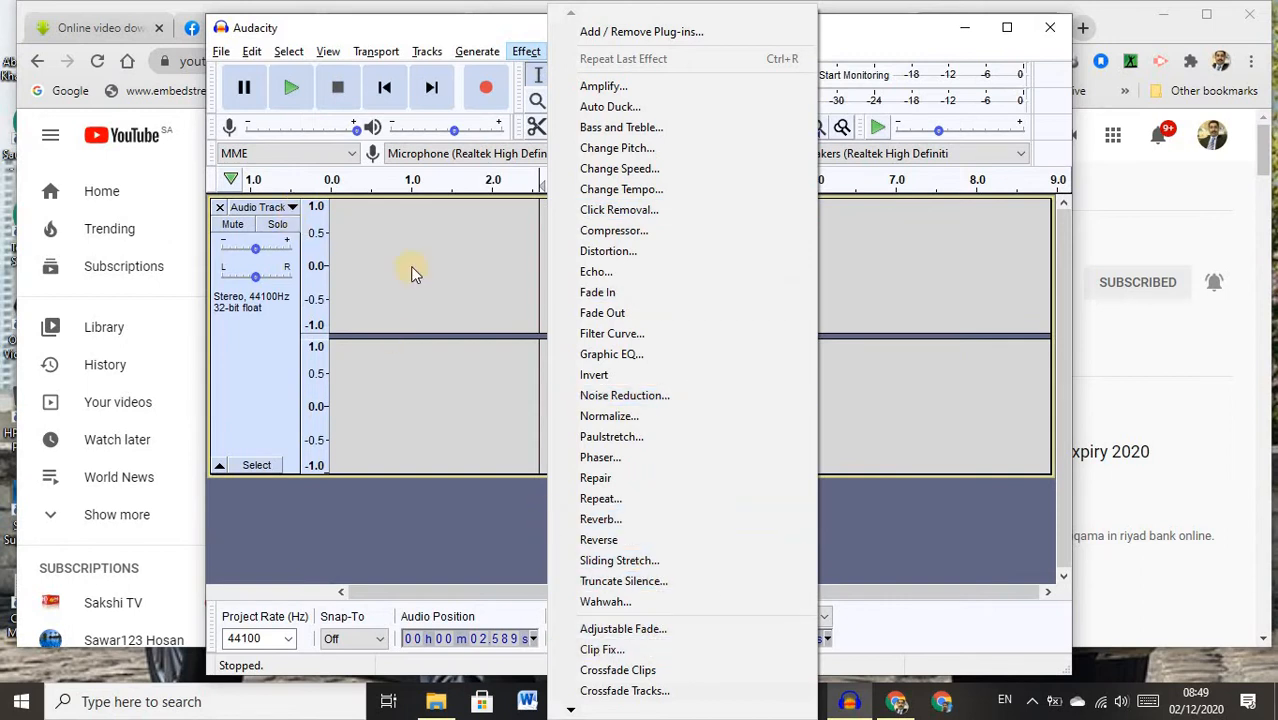
{"action": "left_click", "coordinate": [477, 270]}
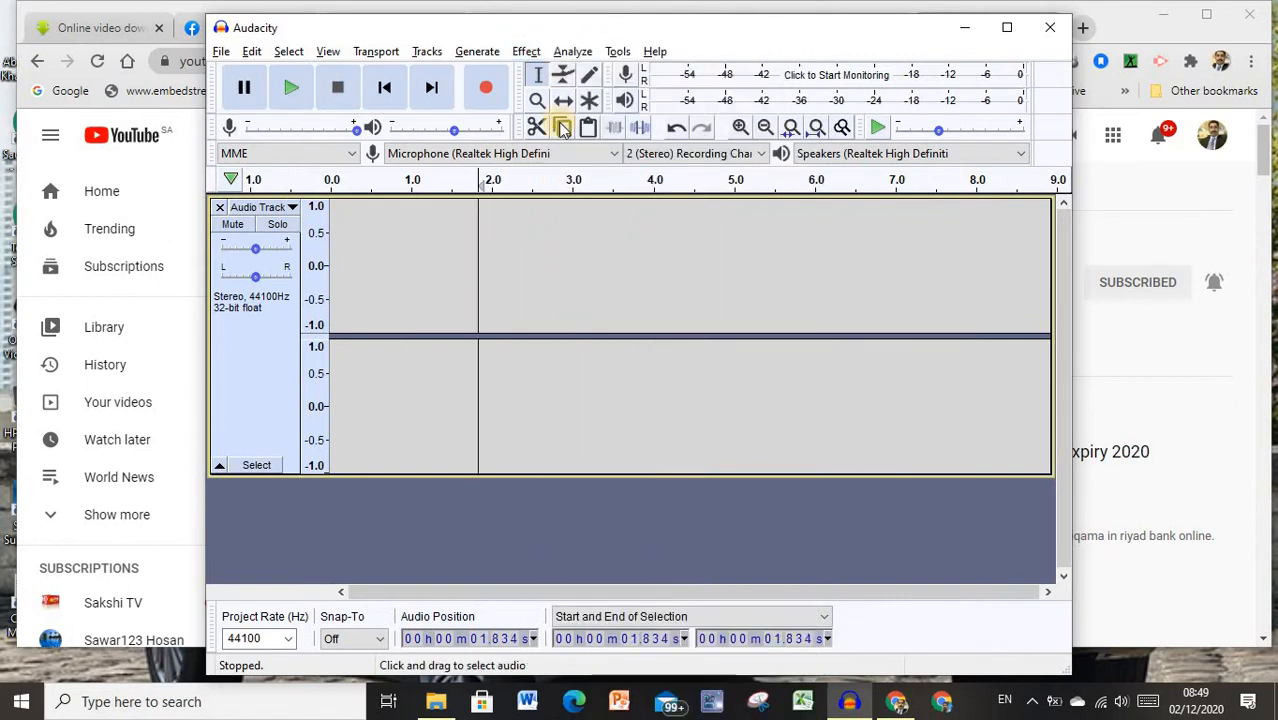
{"action": "left_click", "coordinate": [573, 53]}
{"action": "left_click", "coordinate": [650, 53]}
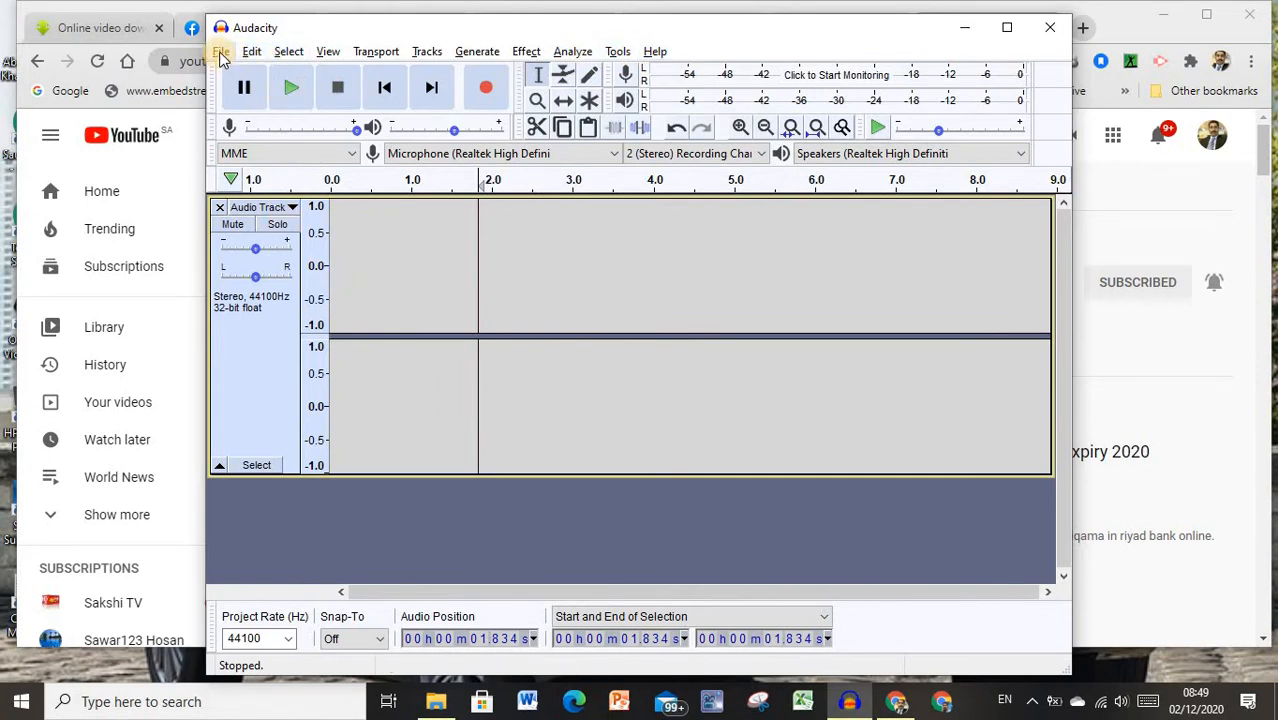
- Place the cursor near the start of the empty stereo track and record about 21 seconds of speech from the microphone
{"action": "left_click", "coordinate": [334, 258]}
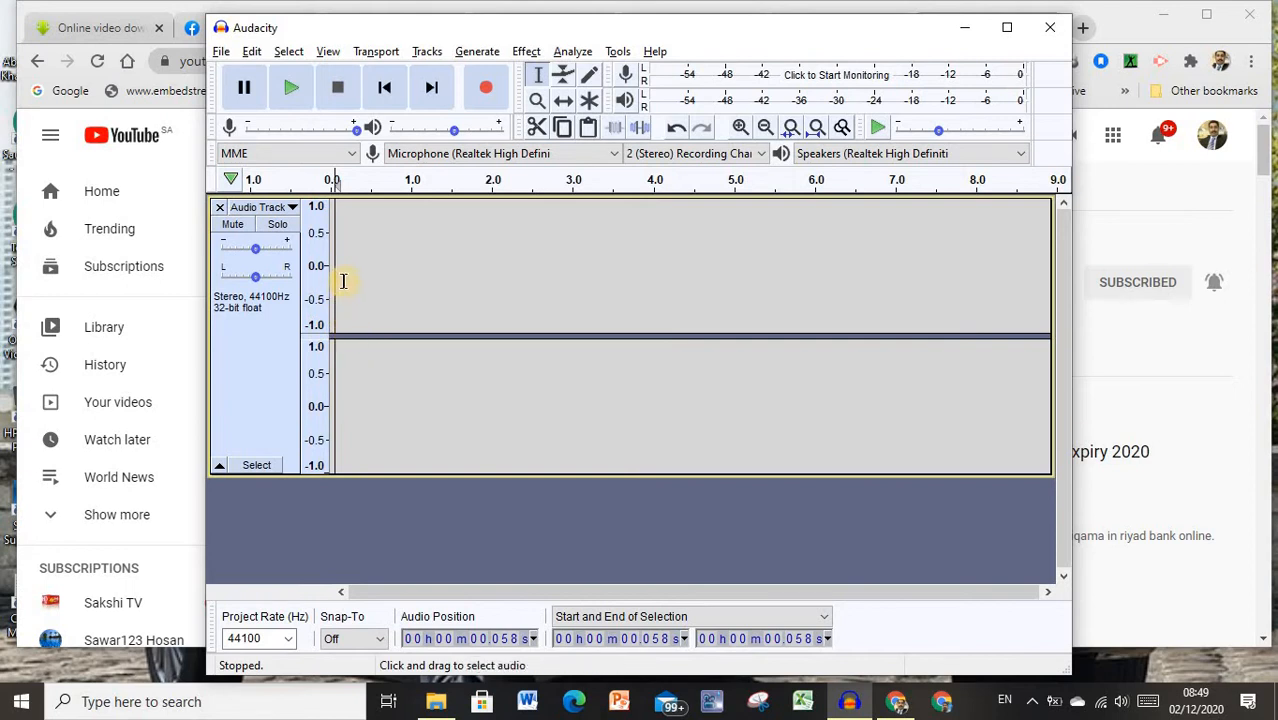
{"action": "left_click", "coordinate": [487, 89]}
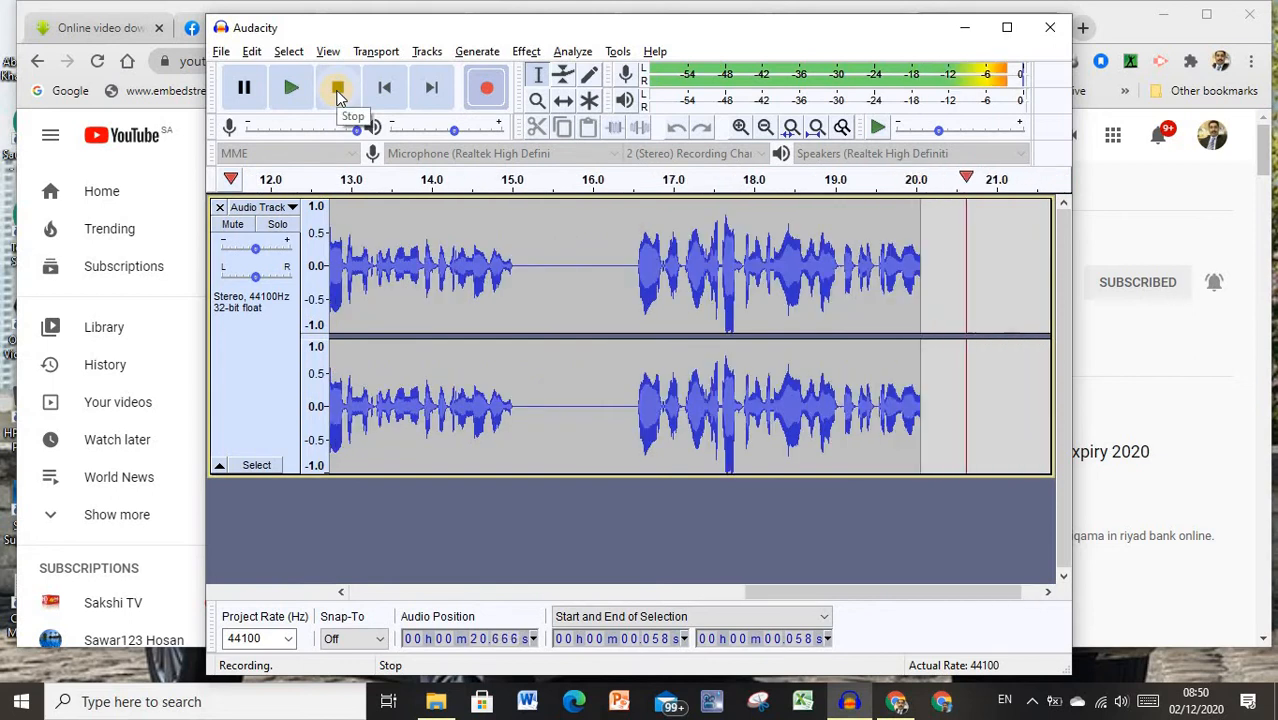
{"action": "left_click", "coordinate": [338, 90]}
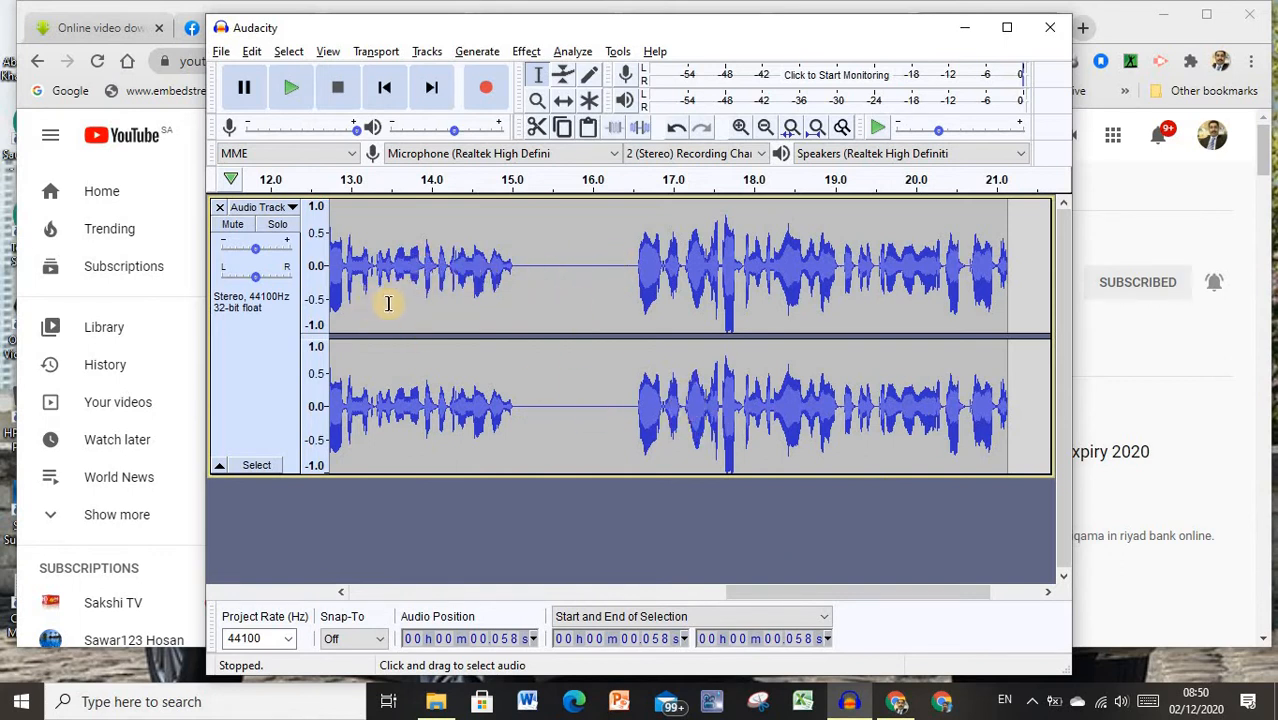
- Play back the recording from about 4.6 seconds through the pause after the first phrases, and stop playback
{"action": "left_click_drag", "start_coordinate": [385, 272], "coordinate": [25, 327]}
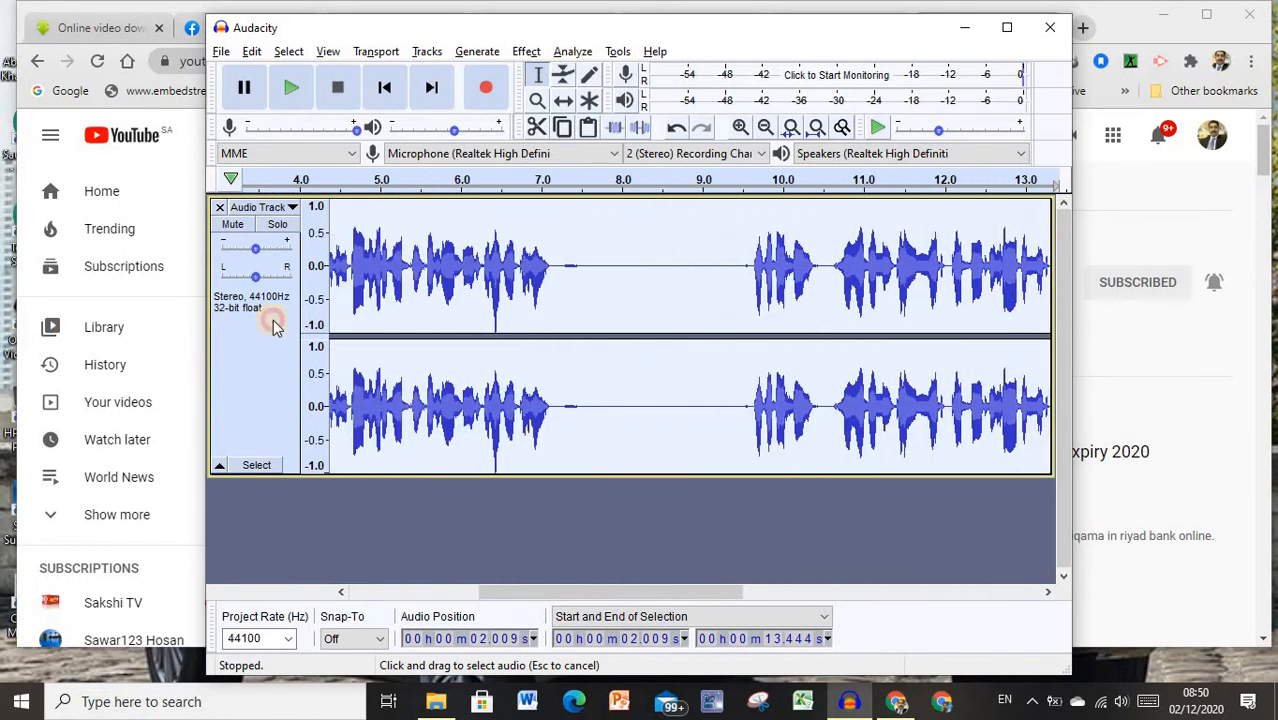
{"action": "left_click", "coordinate": [404, 279]}
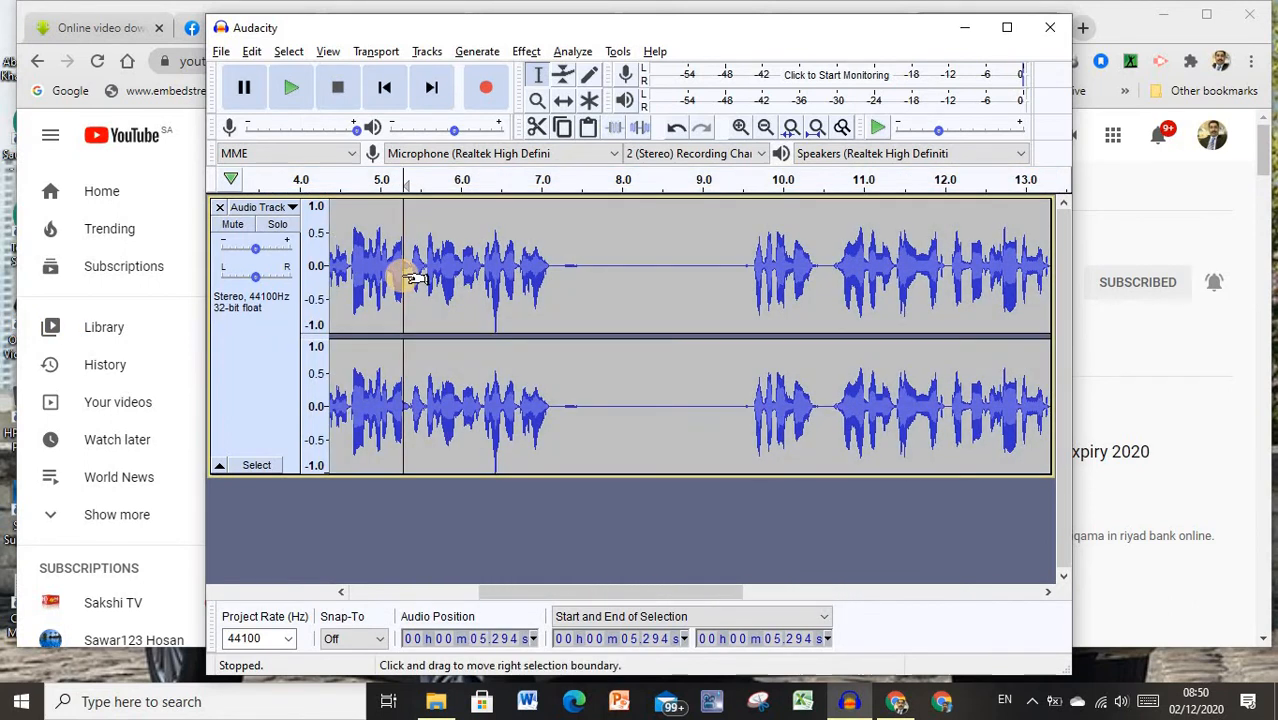
{"action": "left_click", "coordinate": [350, 268]}
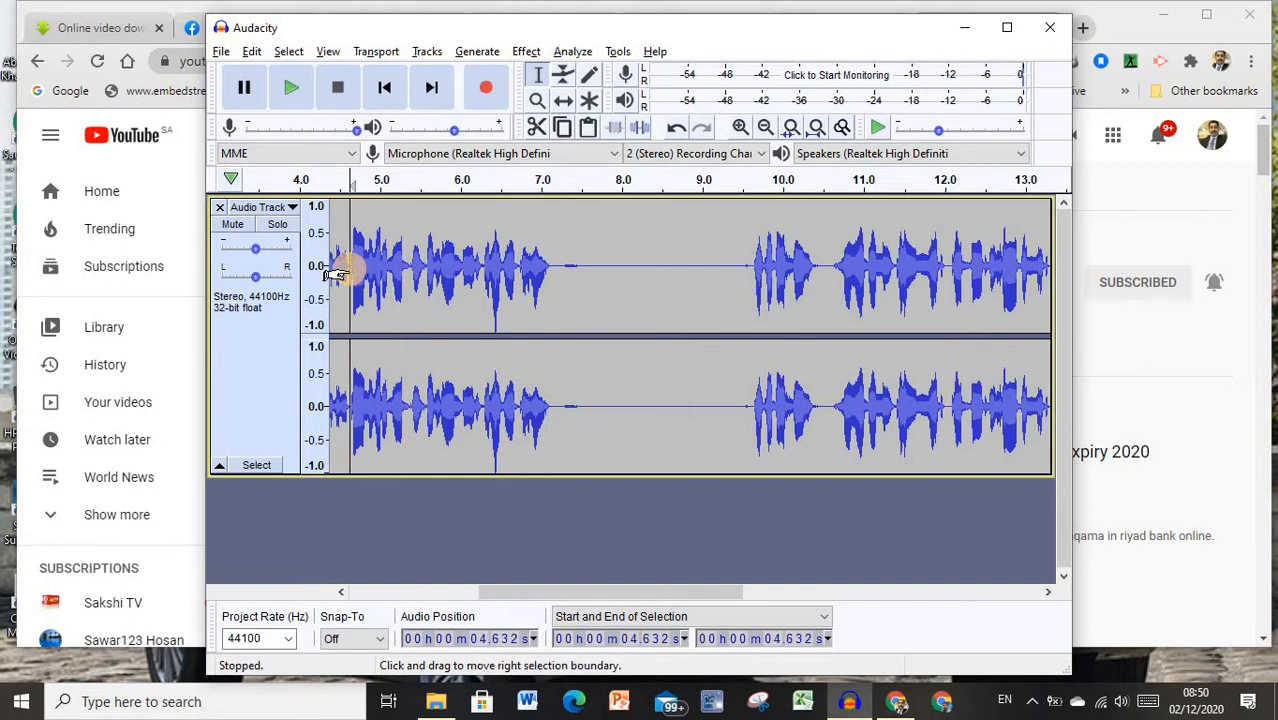
{"action": "left_click", "coordinate": [286, 94]}
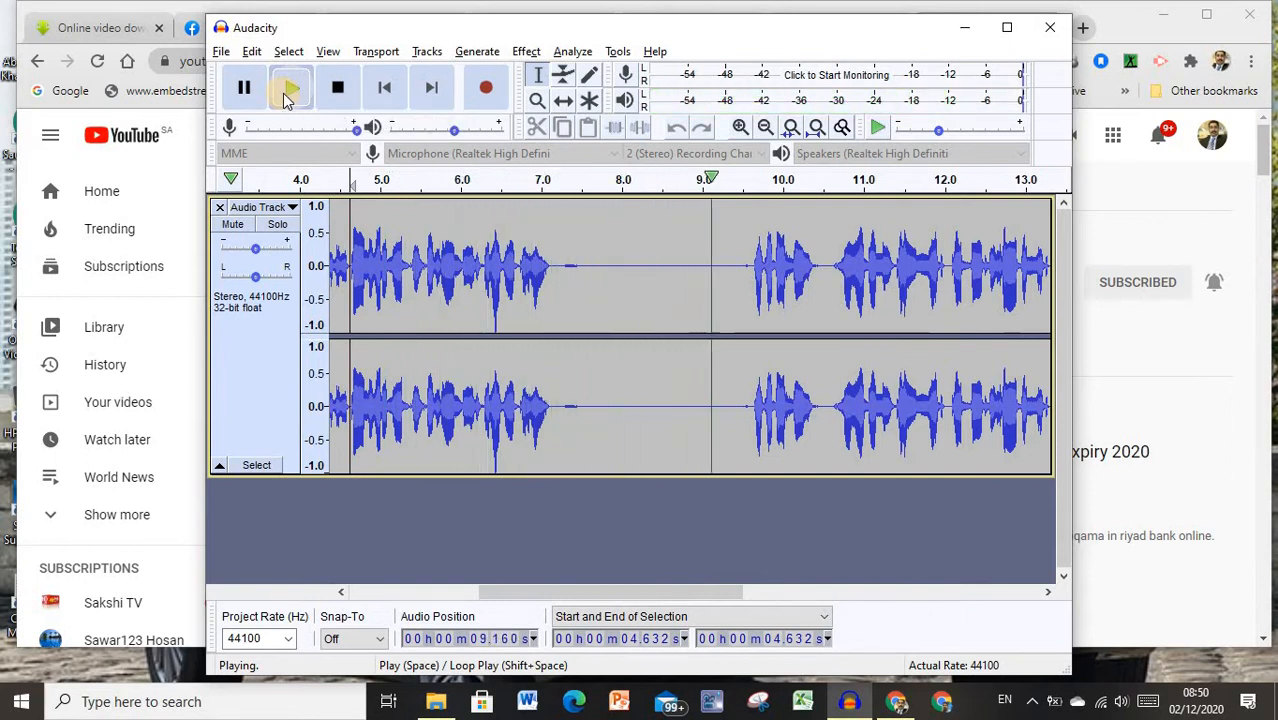
{"action": "left_click", "coordinate": [291, 92]}
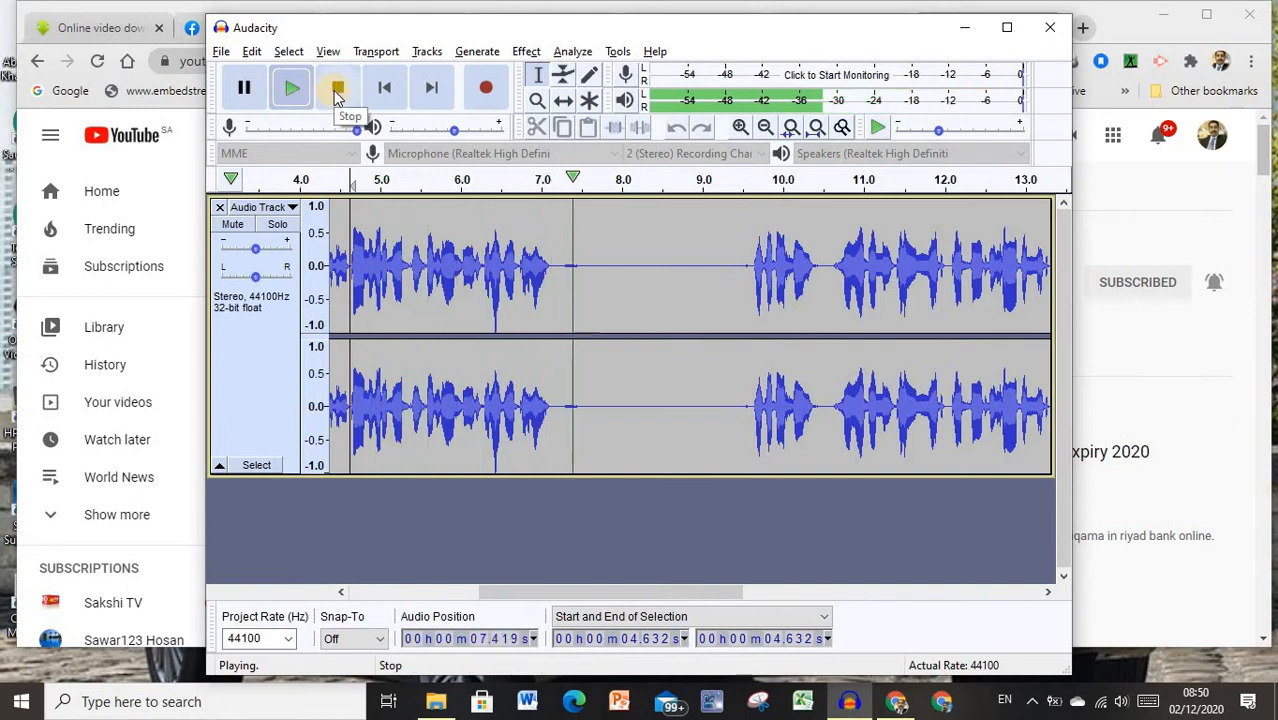
{"action": "left_click", "coordinate": [337, 90]}
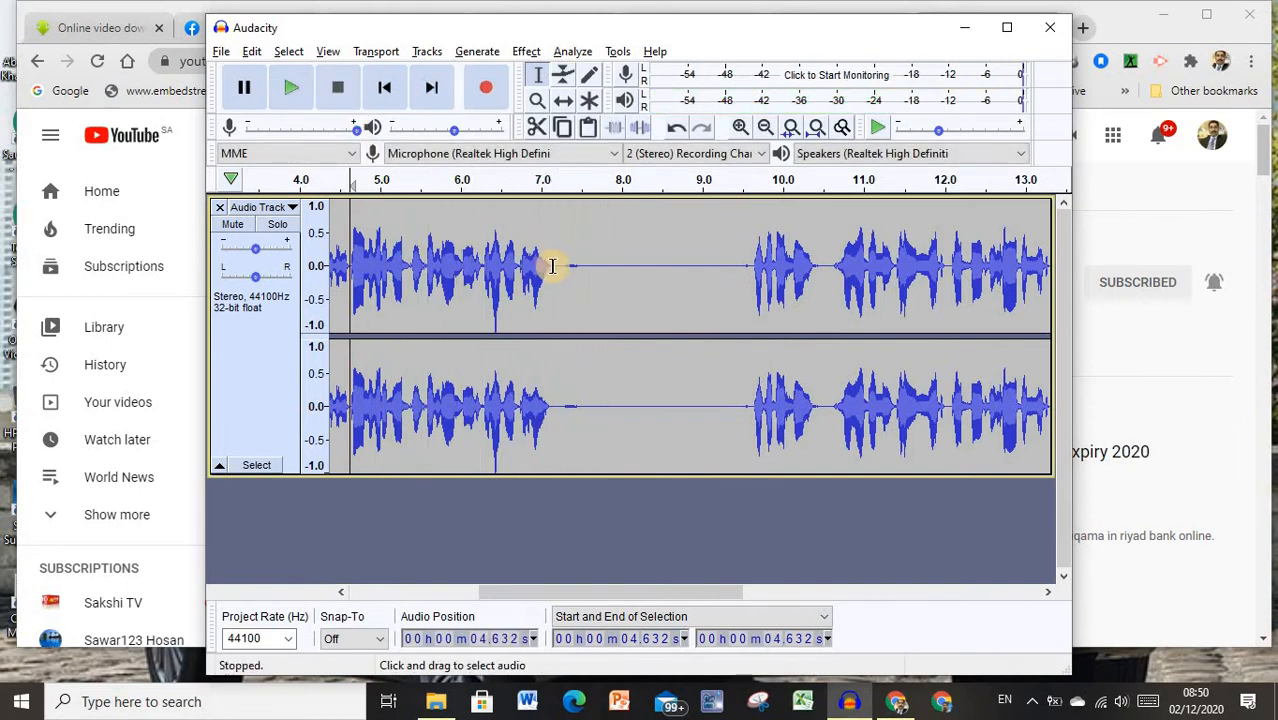
- Cut the silent gap between 7.129 and 9.660 seconds out of the recording and play back the joined audio
{"action": "left_click", "coordinate": [550, 264]}
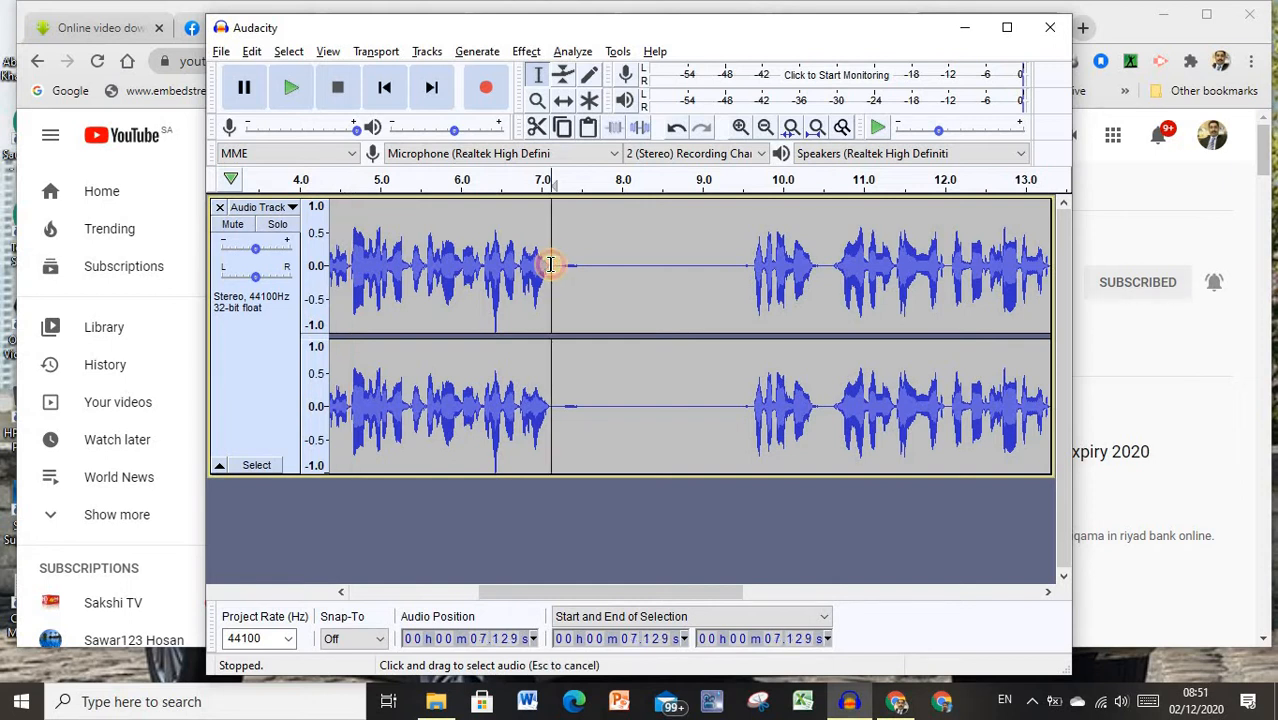
{"action": "left_click_drag", "start_coordinate": [573, 261], "coordinate": [755, 267]}
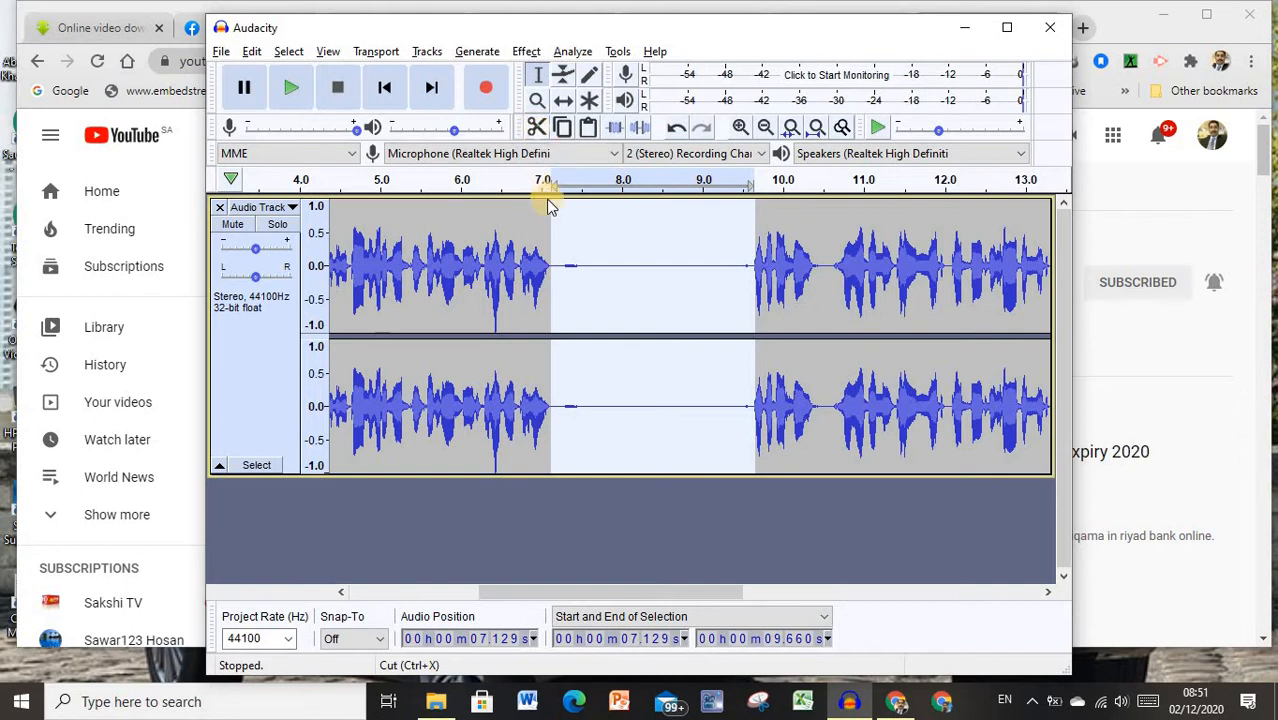
{"action": "left_click", "coordinate": [533, 124]}
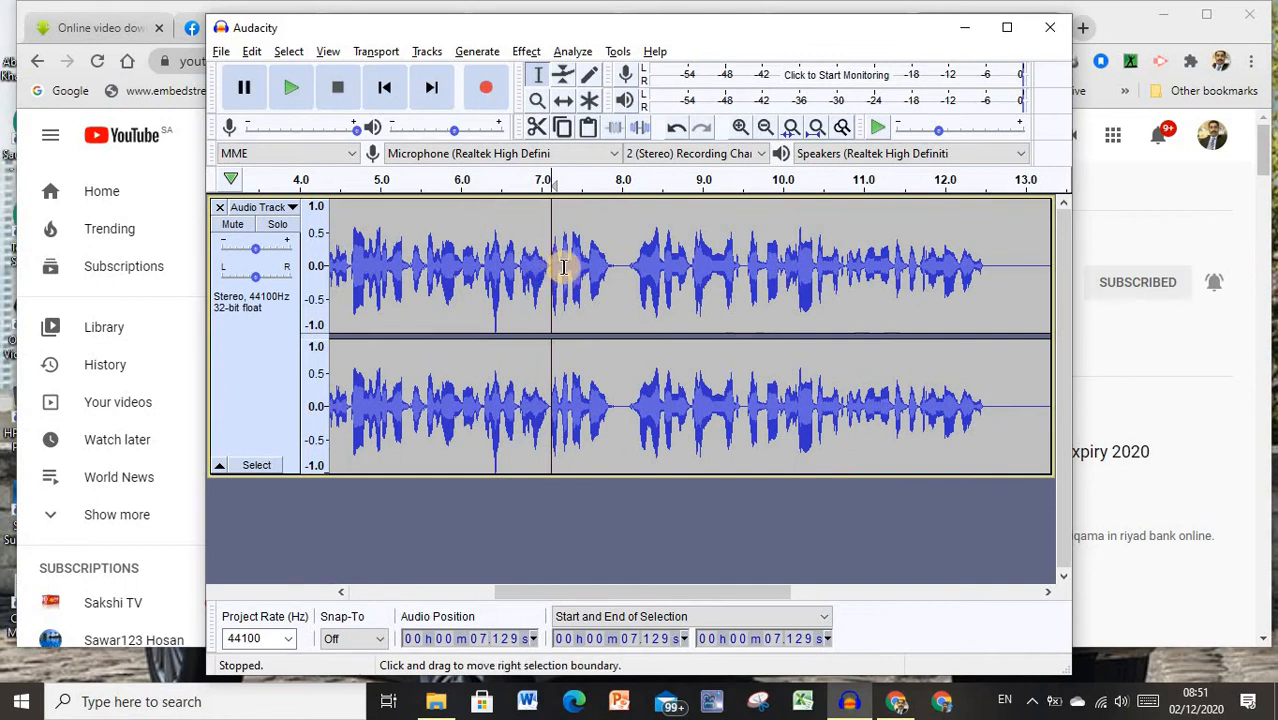
{"action": "left_click", "coordinate": [287, 95]}
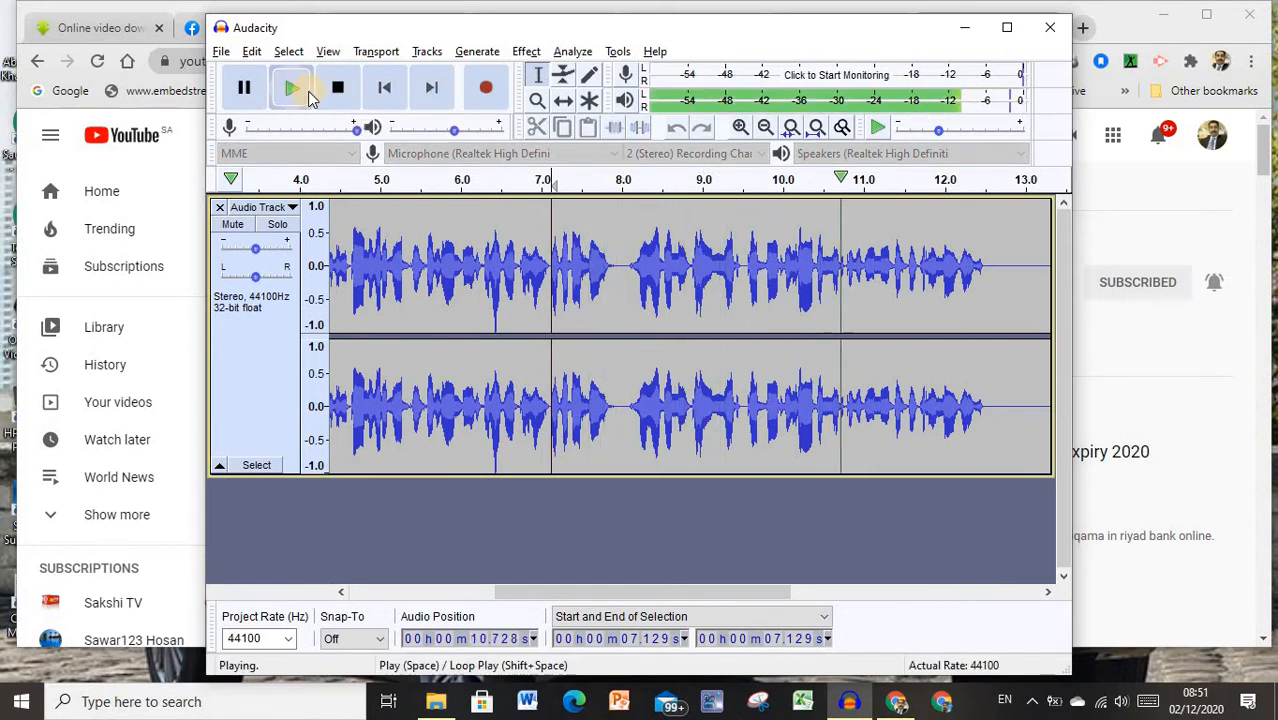
{"action": "left_click", "coordinate": [336, 89]}
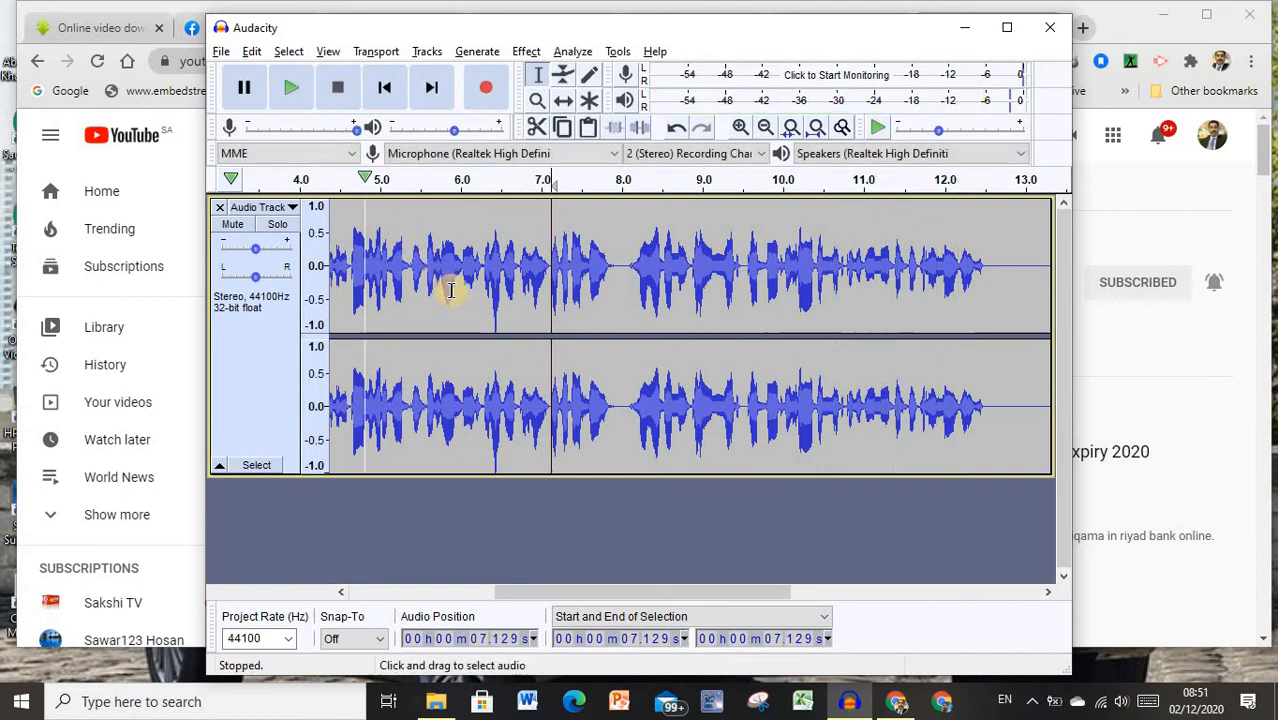
- Cut the silence from 0 to 0.685 seconds at the start of the recording and play back the new opening
{"action": "left_click_drag", "start_coordinate": [450, 290], "coordinate": [244, 296]}
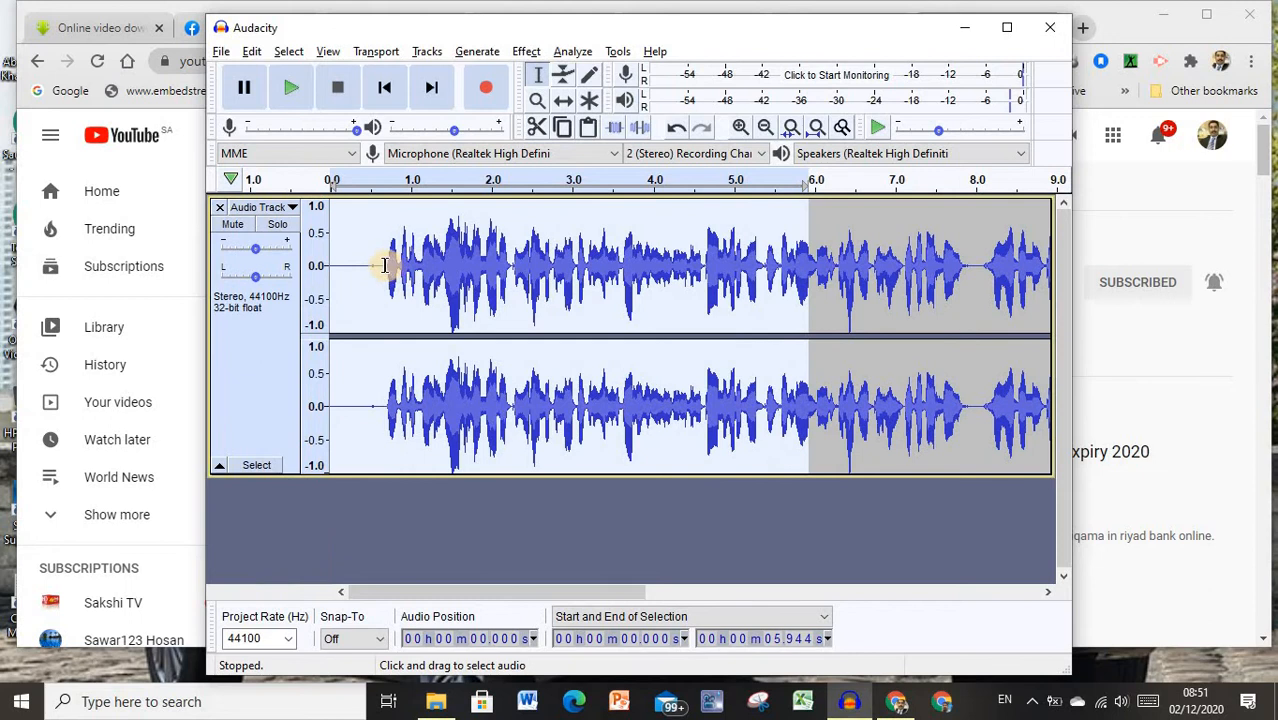
{"action": "left_click_drag", "start_coordinate": [384, 265], "coordinate": [320, 262]}
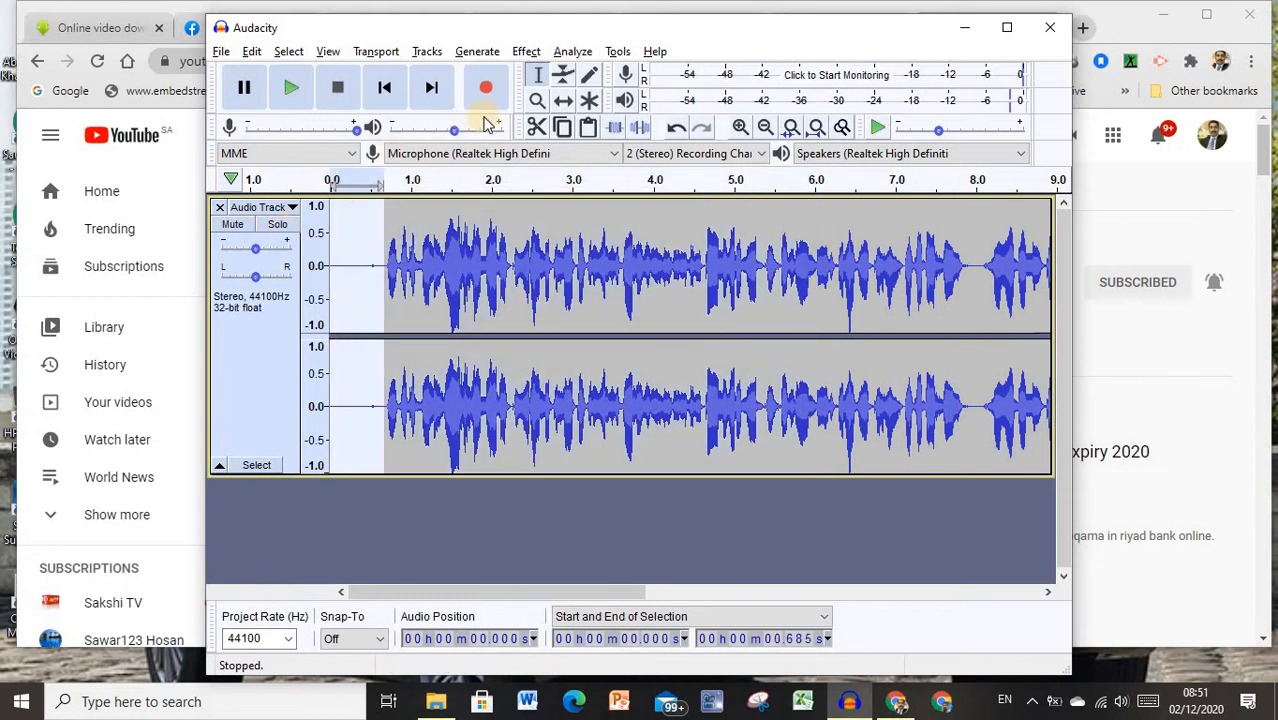
{"action": "left_click", "coordinate": [537, 127]}
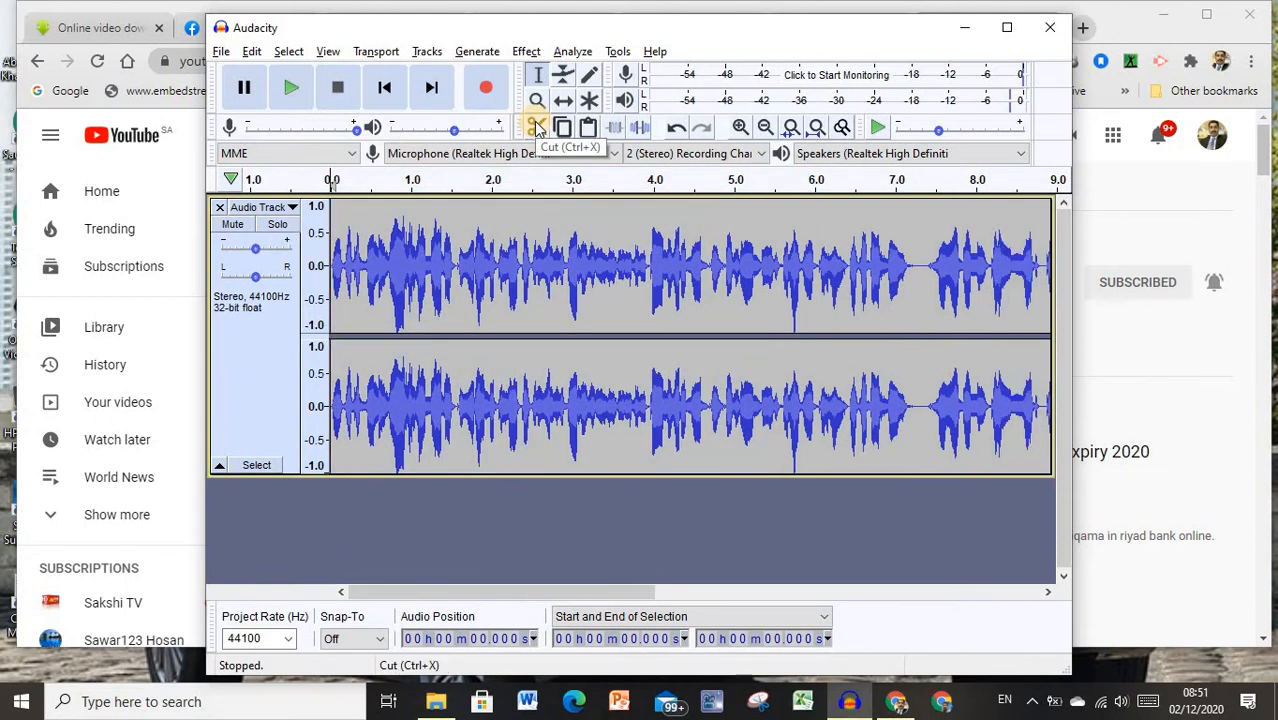
{"action": "left_click", "coordinate": [290, 90]}
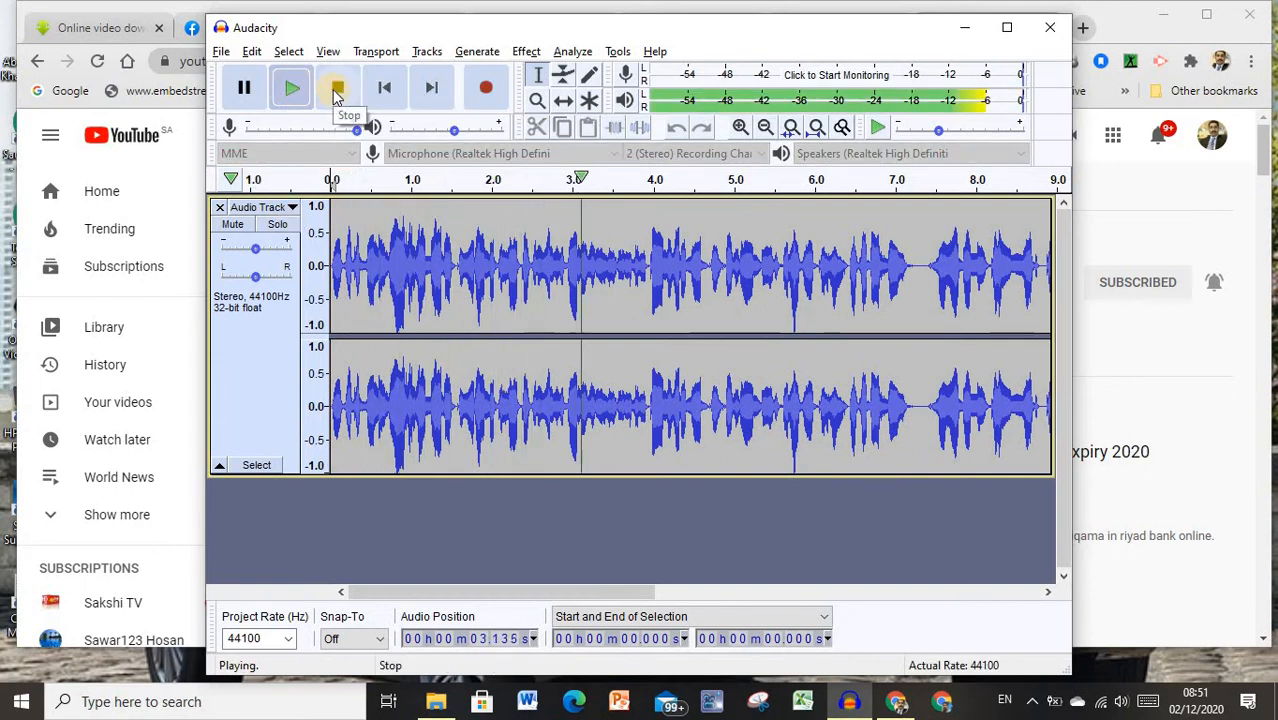
{"action": "left_click", "coordinate": [337, 91]}
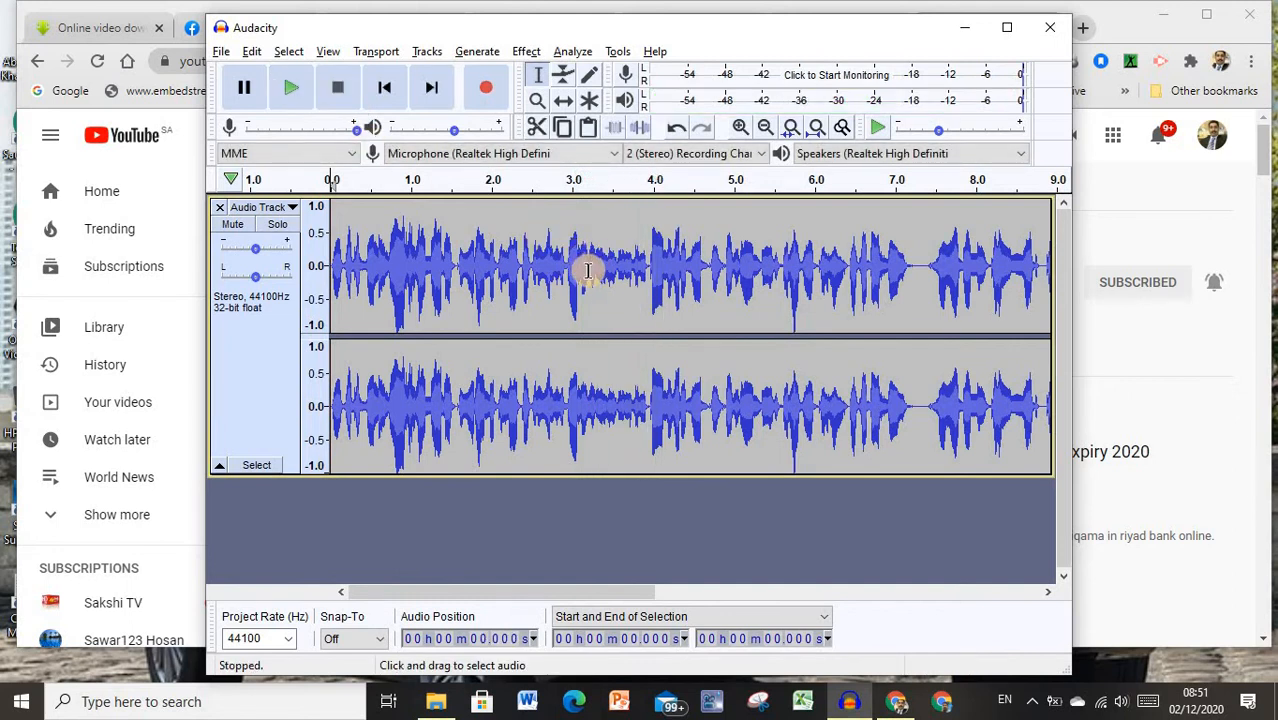
- Play the recording from 2.926 seconds, and cut out the passage between 2.926 and 3.947 seconds
{"action": "left_click", "coordinate": [567, 268]}
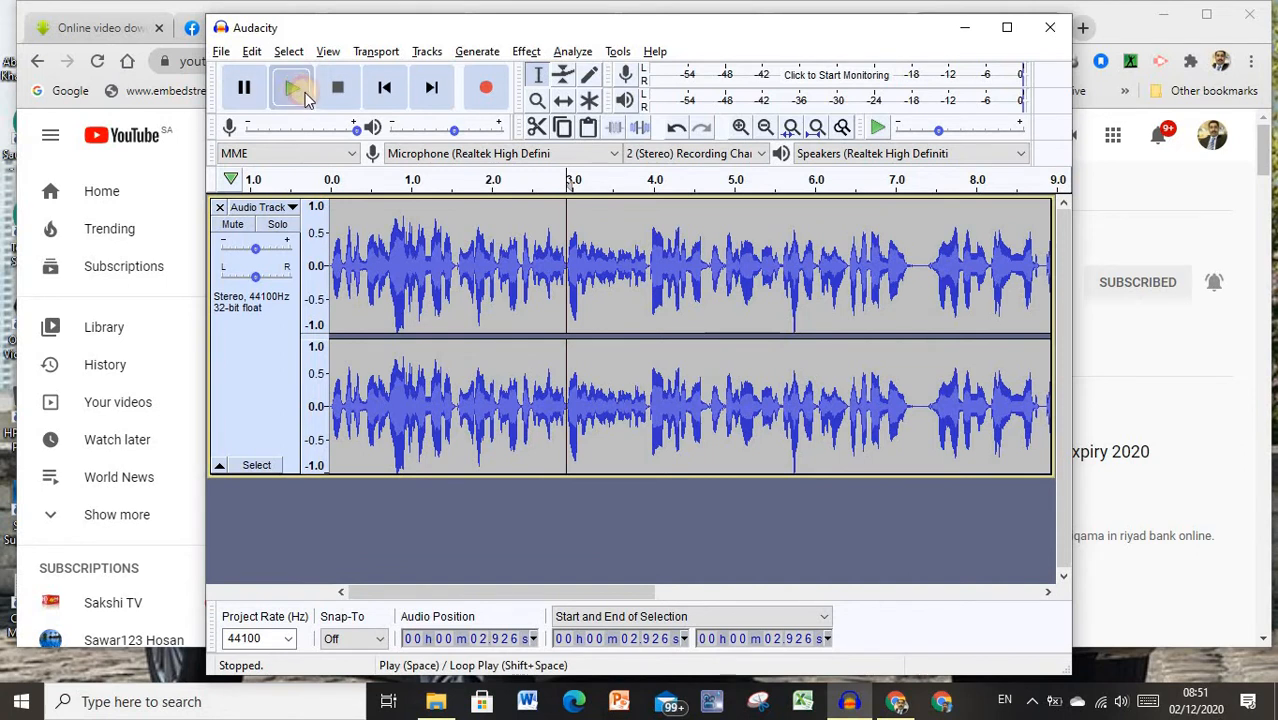
{"action": "left_click", "coordinate": [291, 89]}
{"action": "left_click", "coordinate": [337, 89]}
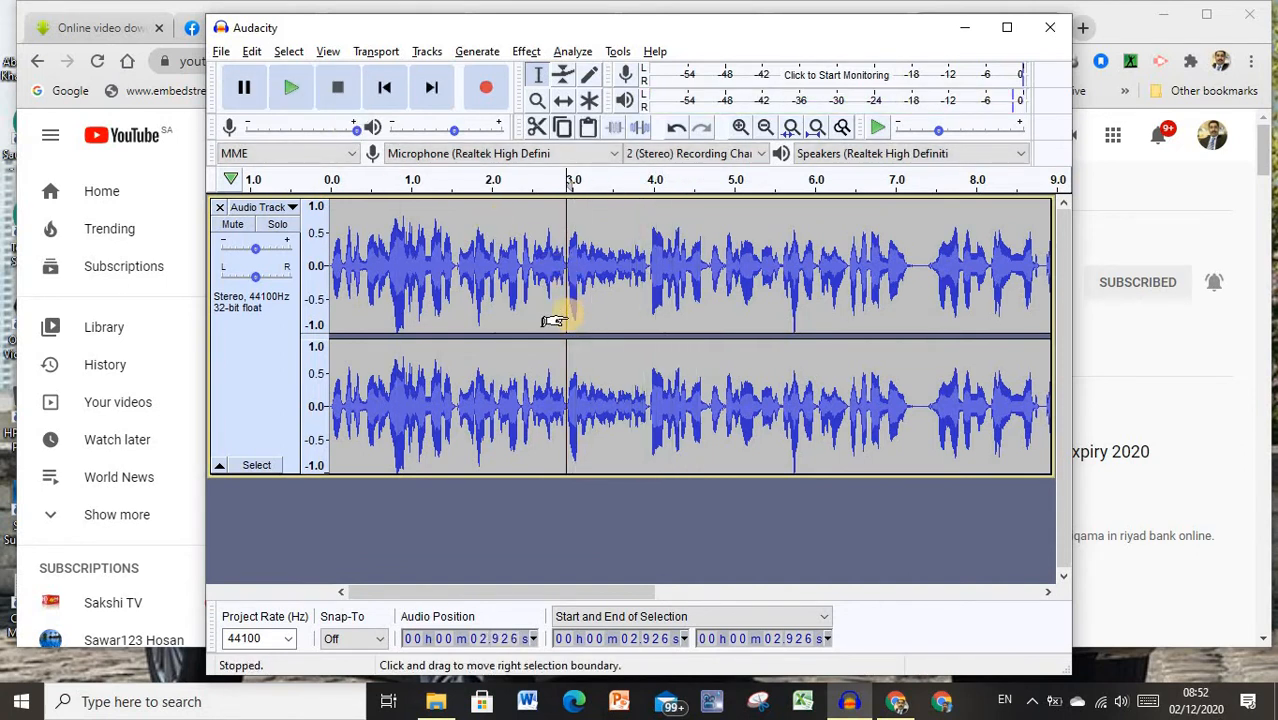
{"action": "left_click_drag", "start_coordinate": [567, 320], "coordinate": [647, 320]}
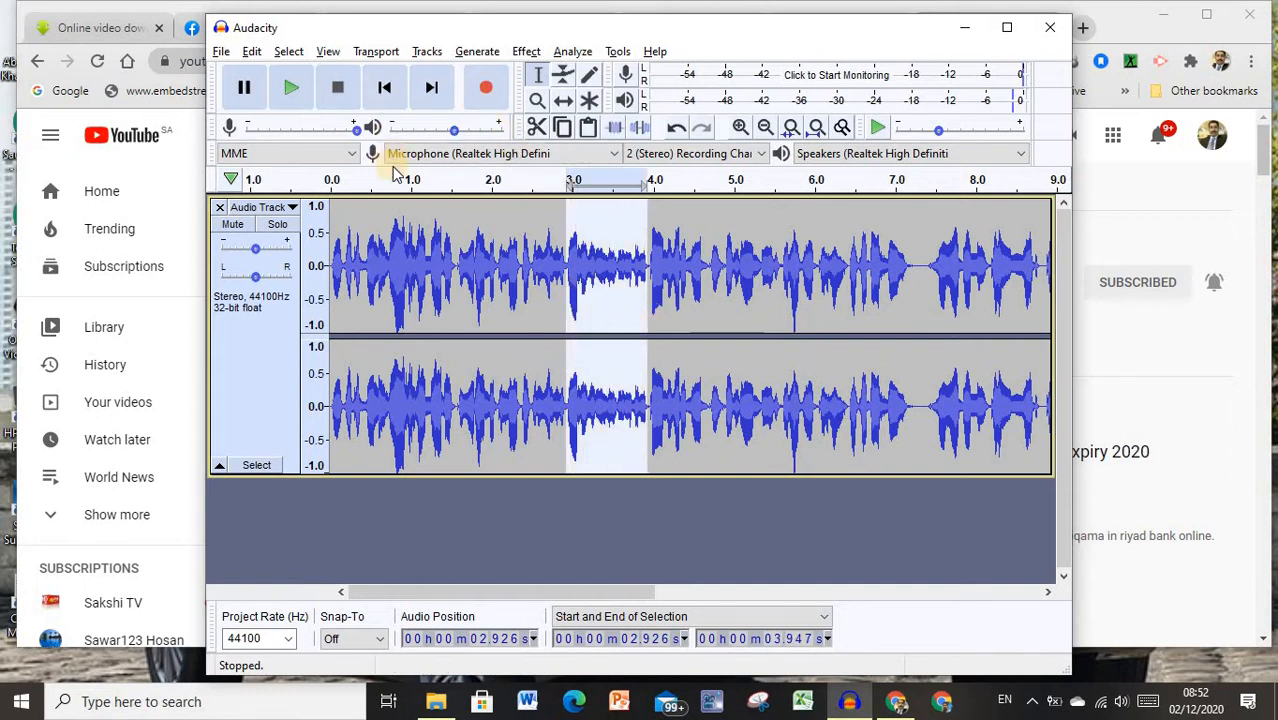
{"action": "left_click", "coordinate": [537, 127]}
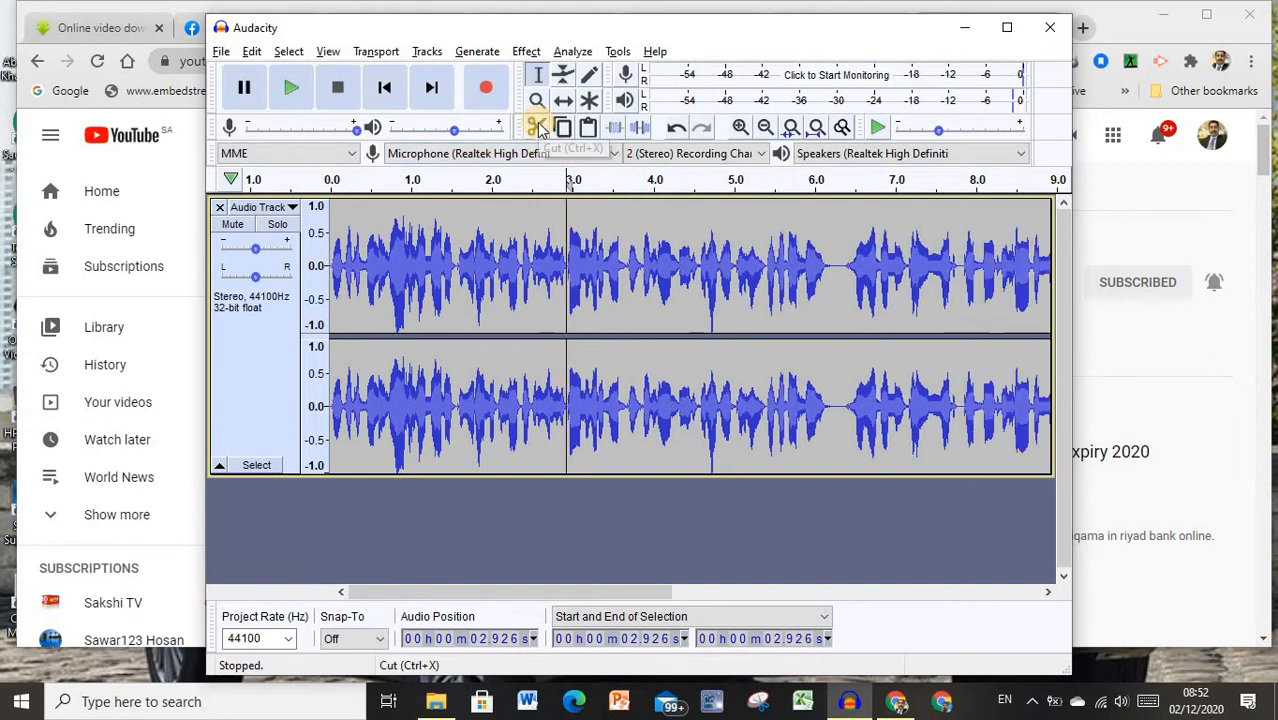
- Play back the joined audio from 2.694 seconds across the latest cut, and stop playback
{"action": "left_click", "coordinate": [548, 272]}
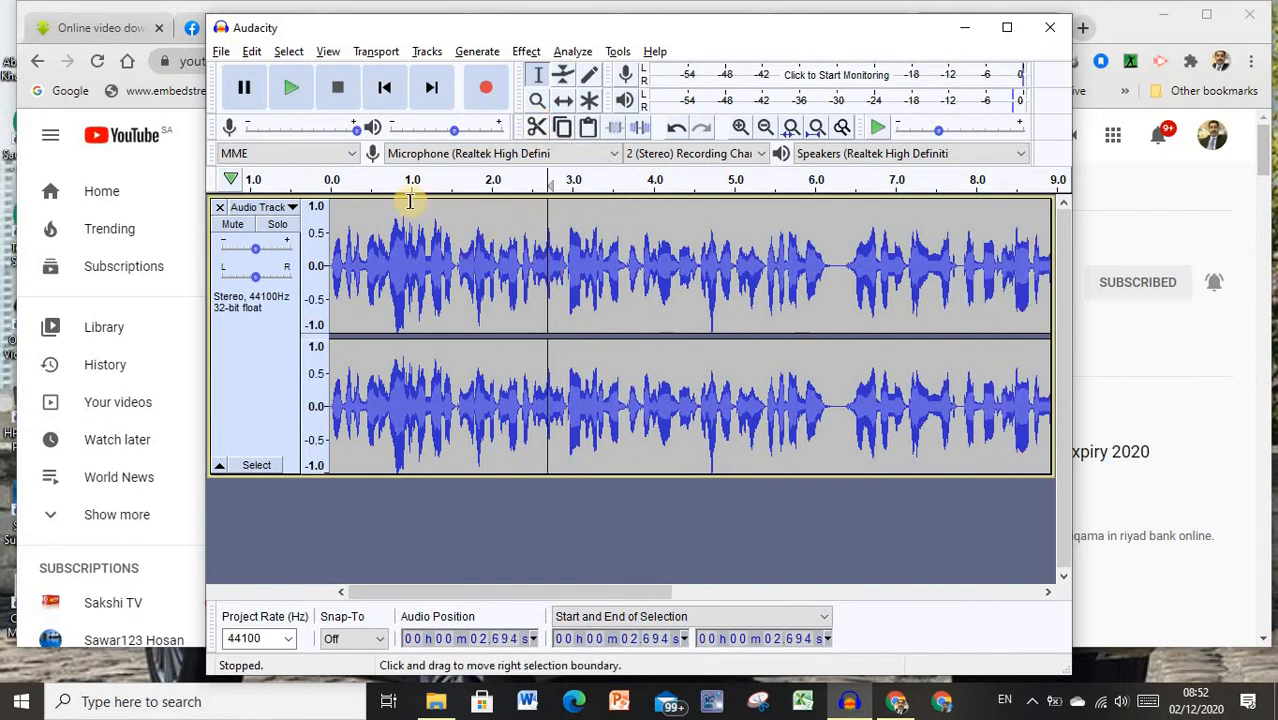
{"action": "left_click", "coordinate": [291, 88]}
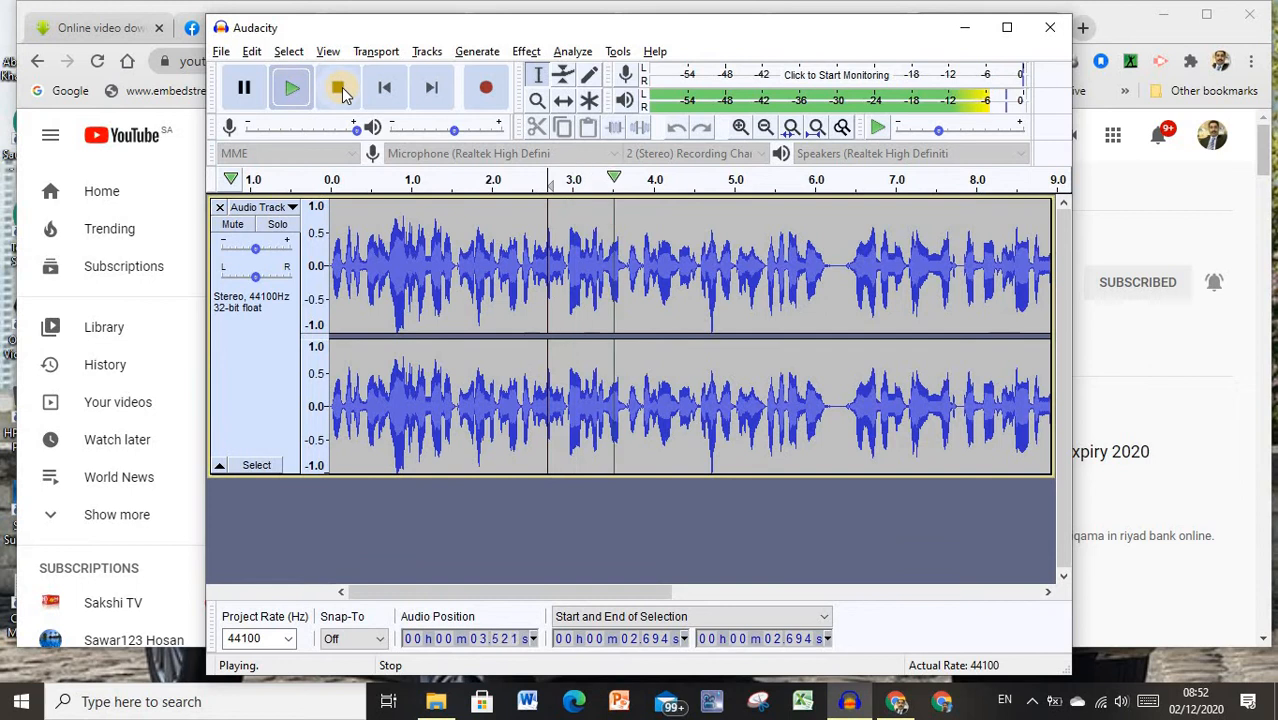
{"action": "left_click", "coordinate": [341, 89]}
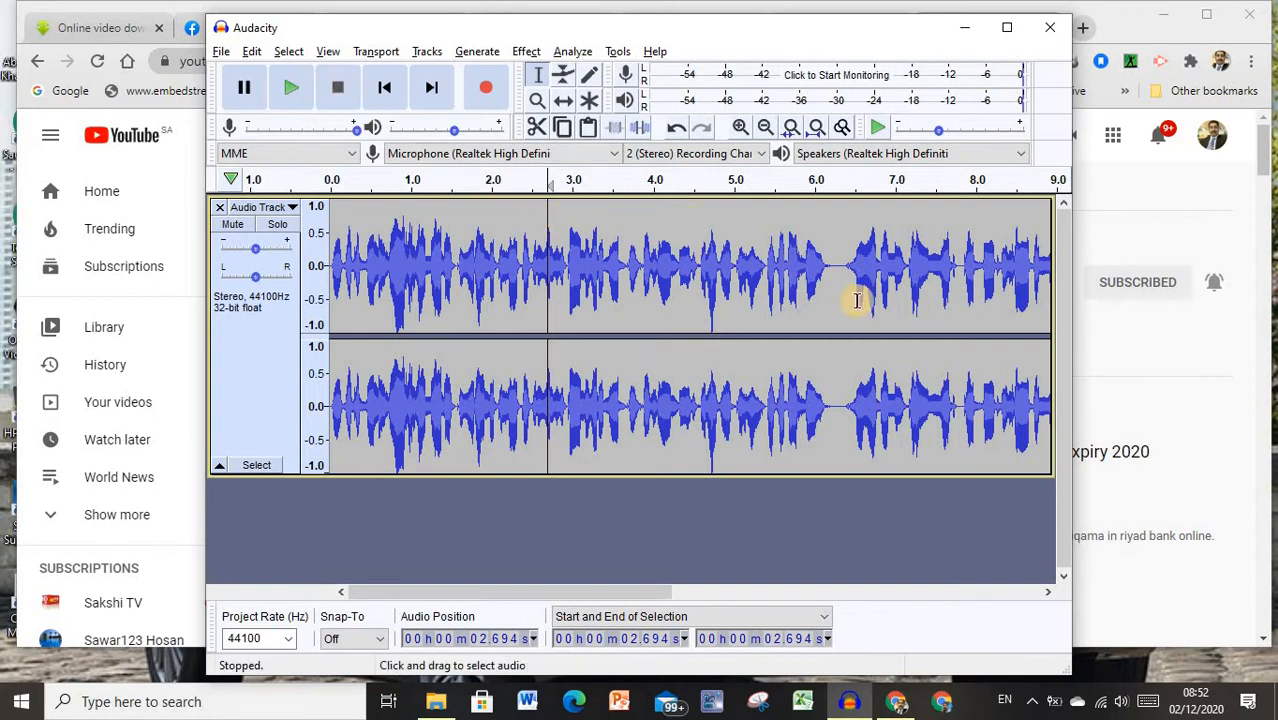
- Cut the silent gaps between 6.142 and 6.444 seconds and between 10.472 and 11.981 seconds out of the recording
{"action": "left_click_drag", "start_coordinate": [849, 265], "coordinate": [824, 262]}
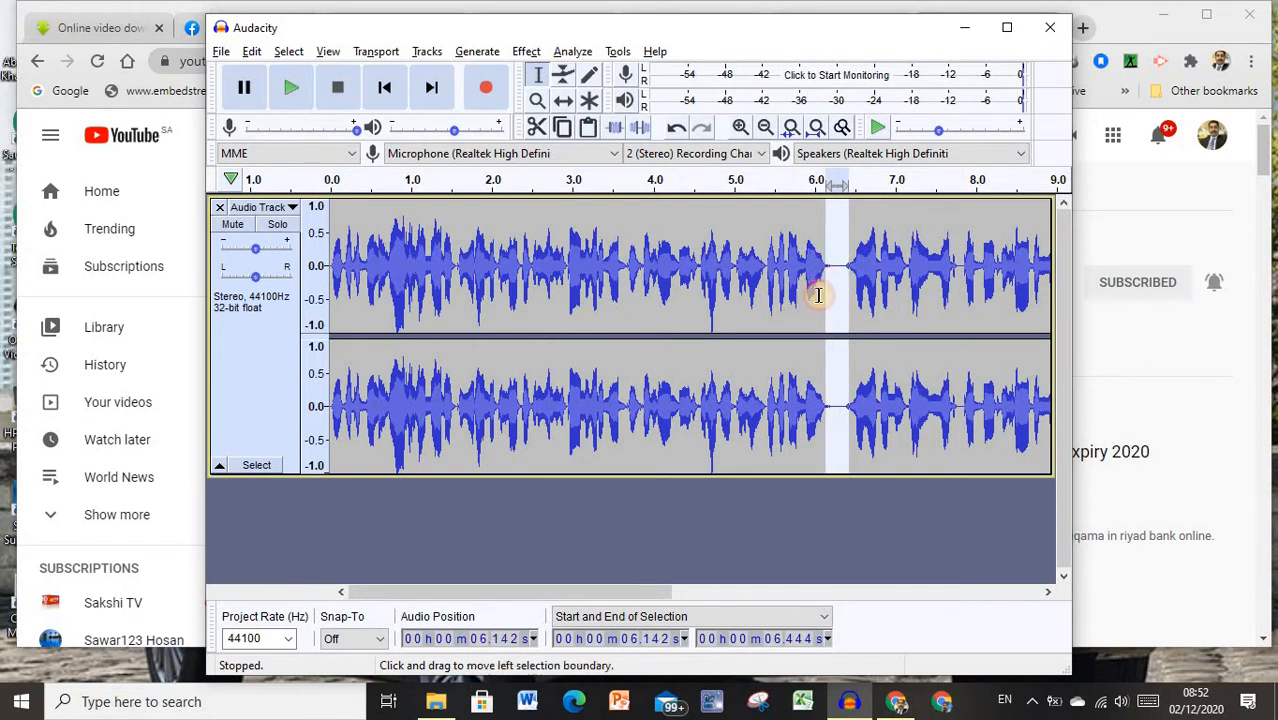
{"action": "left_click", "coordinate": [536, 127]}
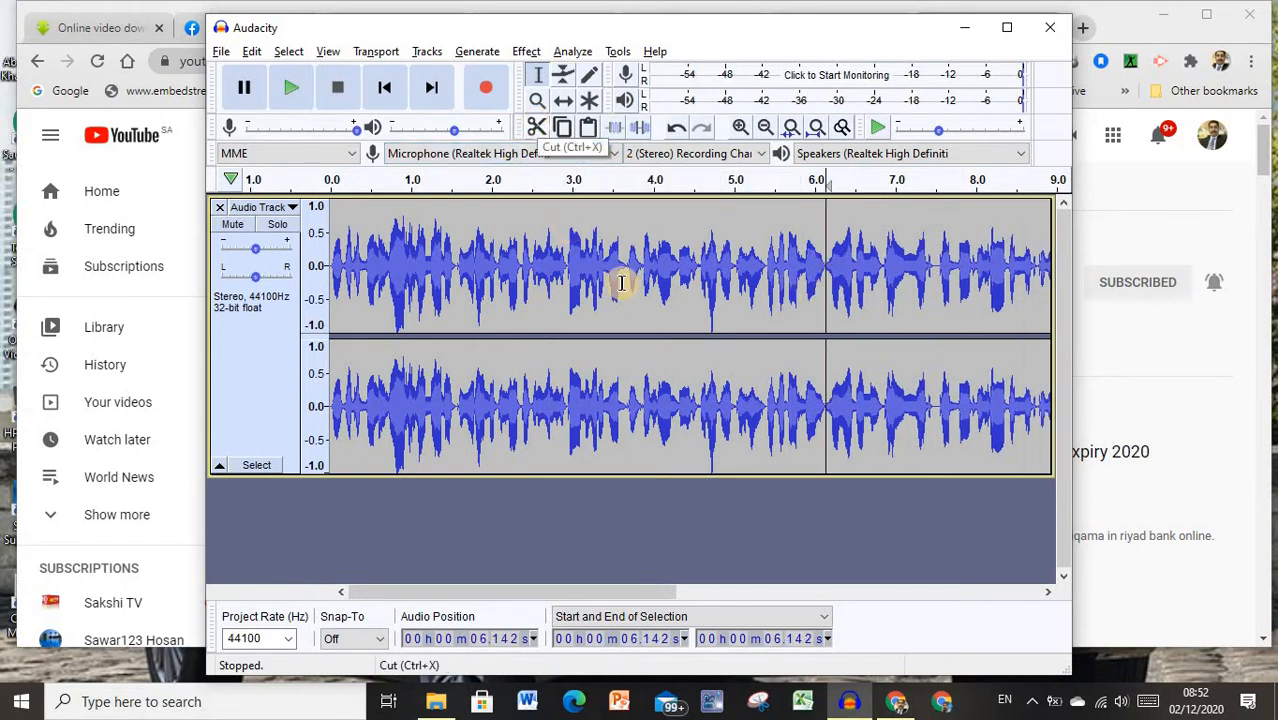
{"action": "left_click_drag", "start_coordinate": [851, 408], "coordinate": [628, 308]}
{"action": "left_click", "coordinate": [604, 267]}
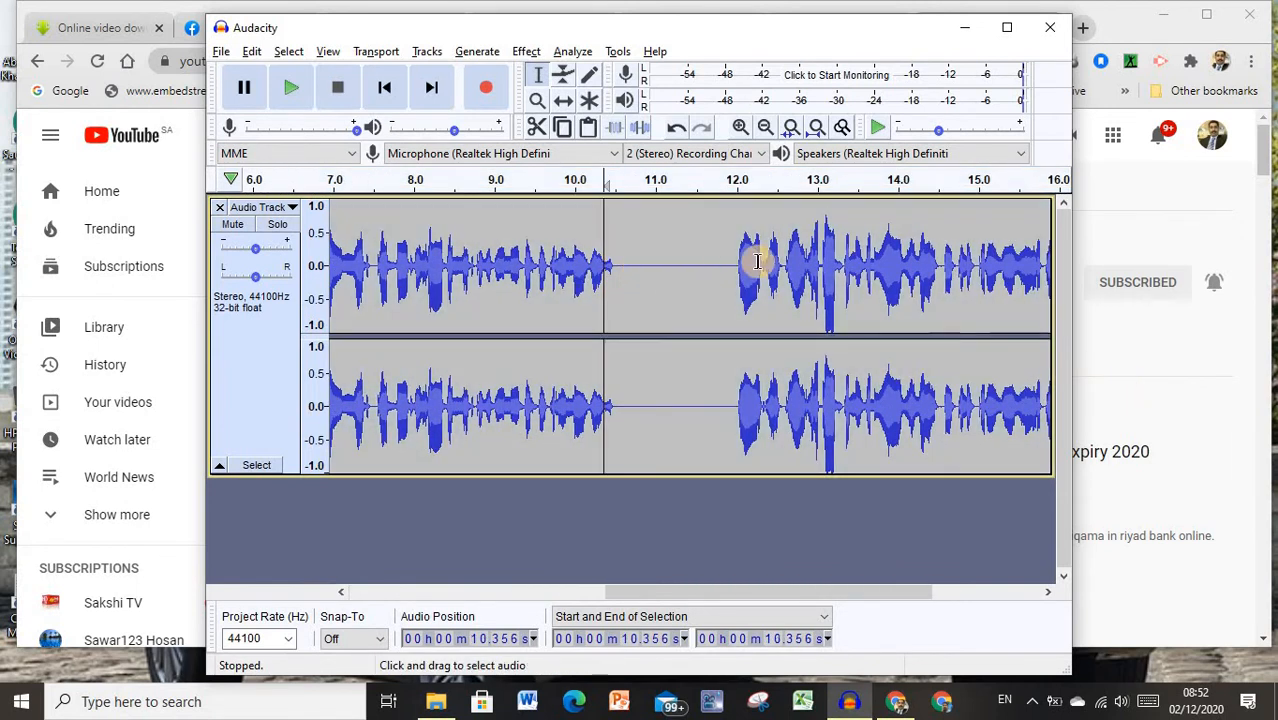
{"action": "left_click_drag", "start_coordinate": [734, 265], "coordinate": [613, 260]}
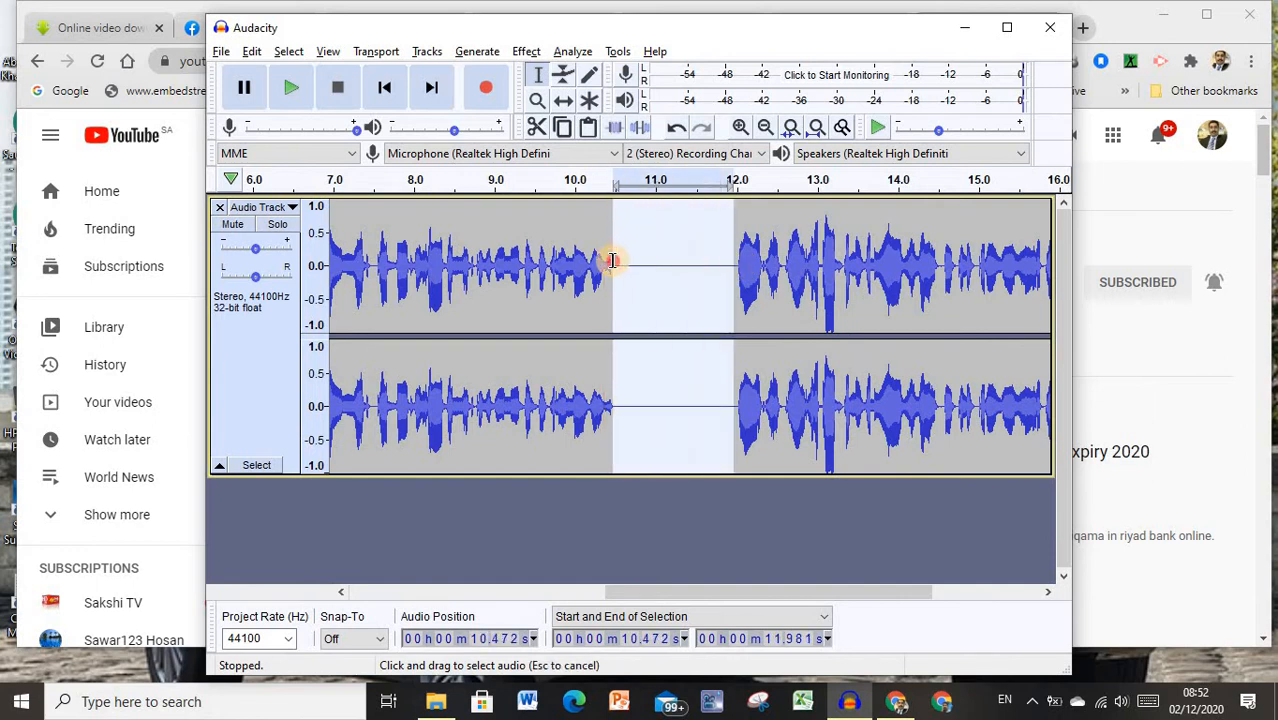
{"action": "left_click", "coordinate": [535, 129]}
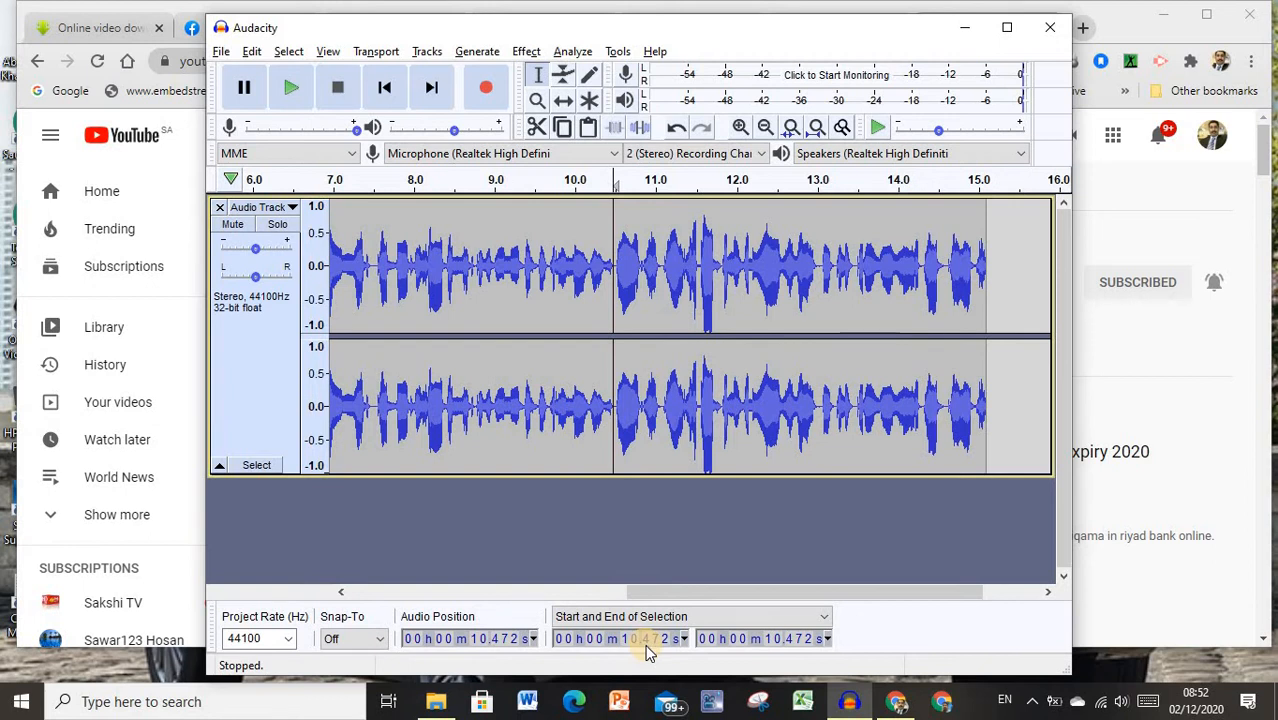
- Export the edited recording as an MP3 file named test in the Audacity folder
{"action": "left_click", "coordinate": [220, 54]}
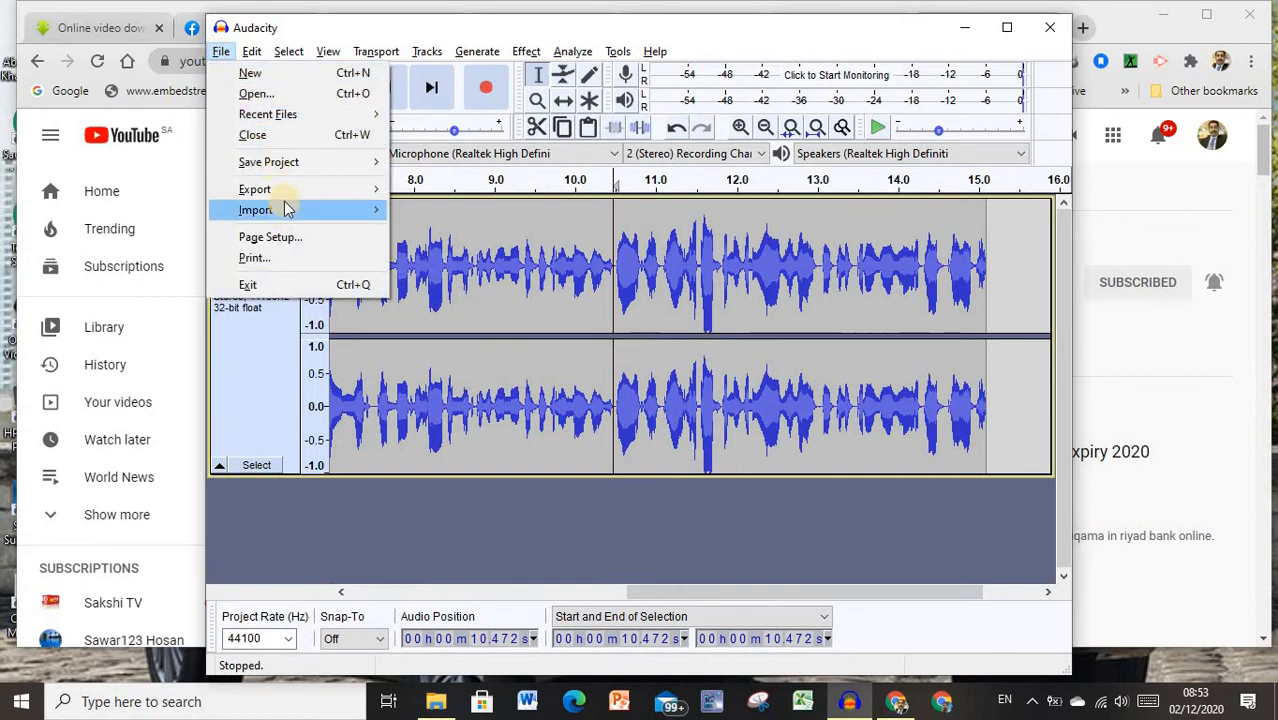
{"action": "mouse_move", "coordinate": [283, 189]}
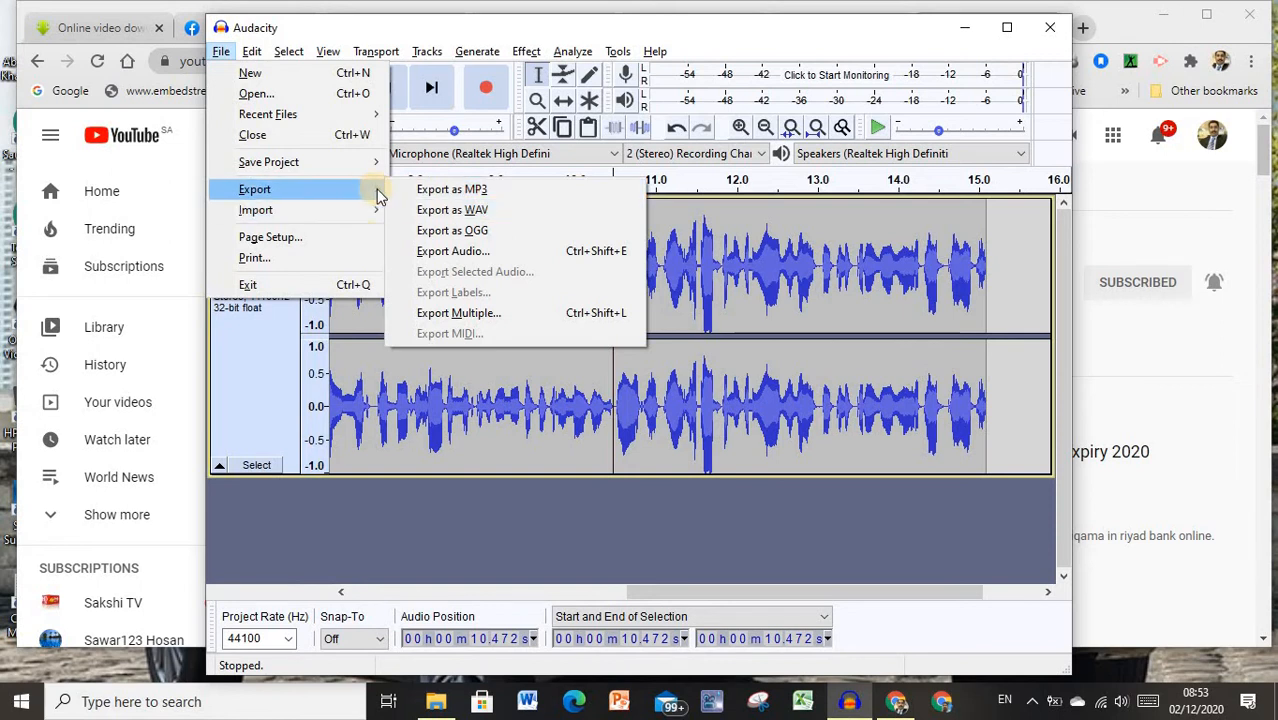
{"action": "mouse_move", "coordinate": [334, 189]}
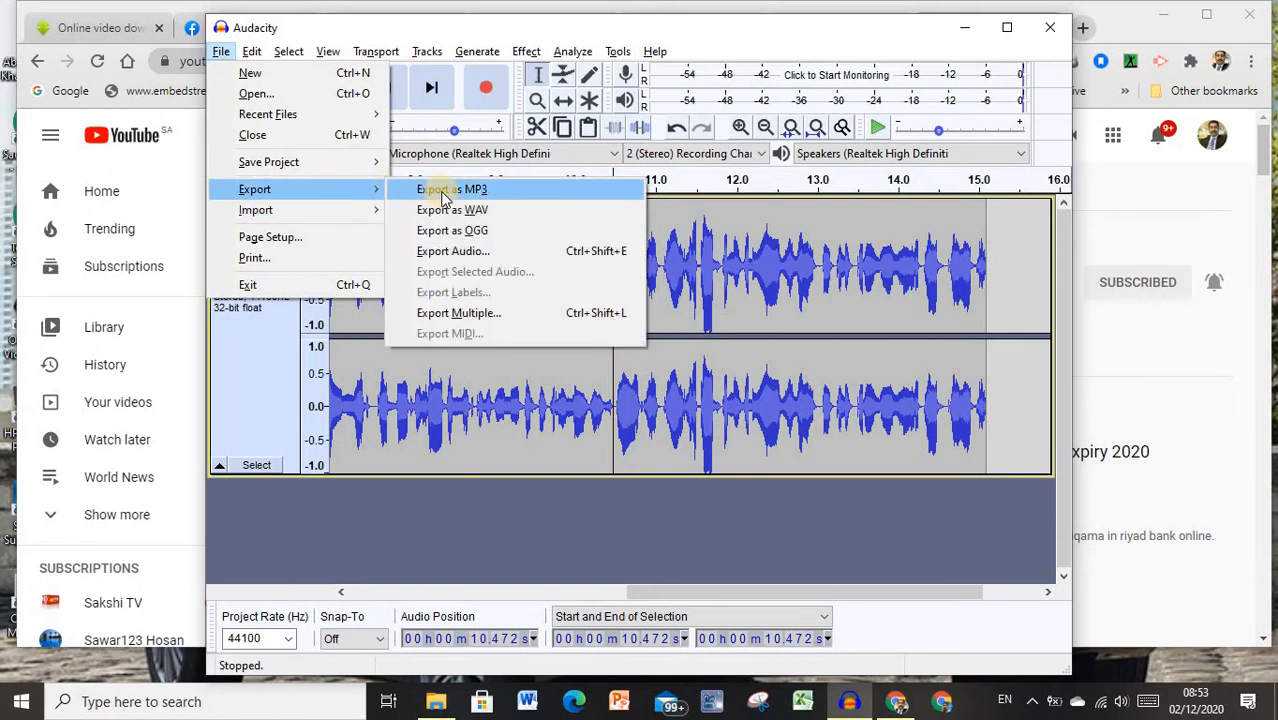
{"action": "left_click", "coordinate": [441, 191]}
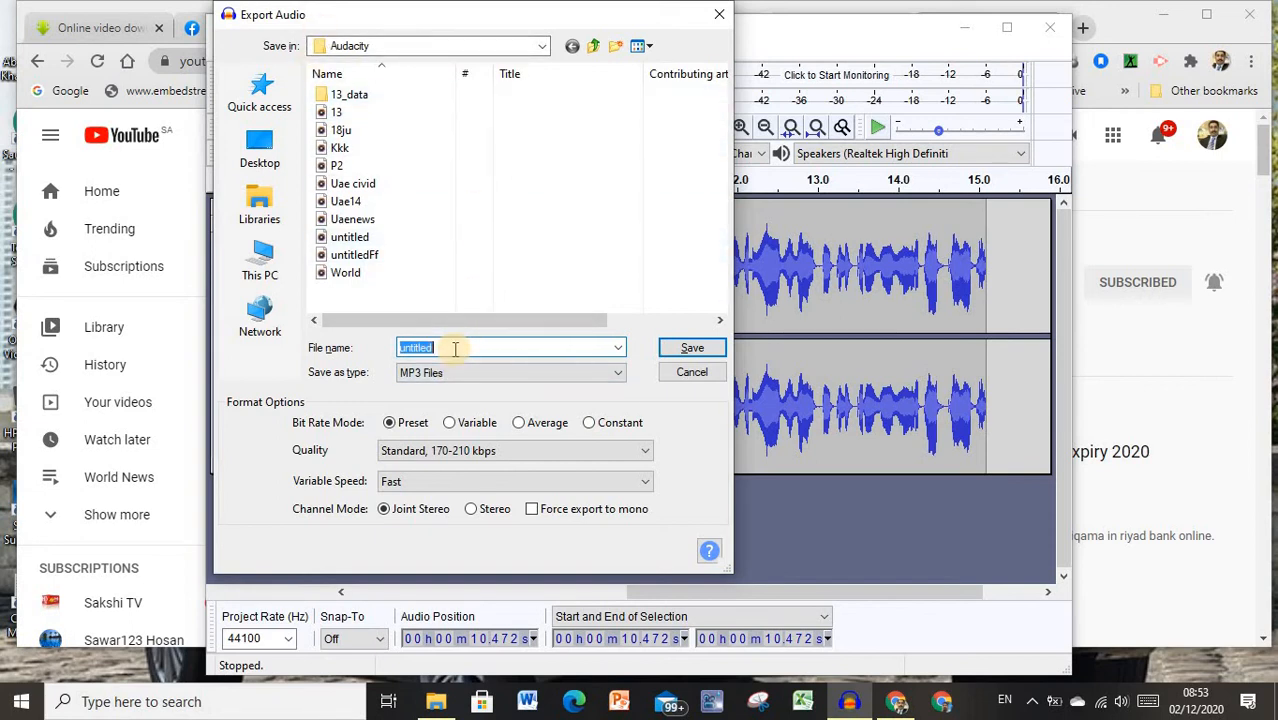
{"action": "type", "text": "test"}
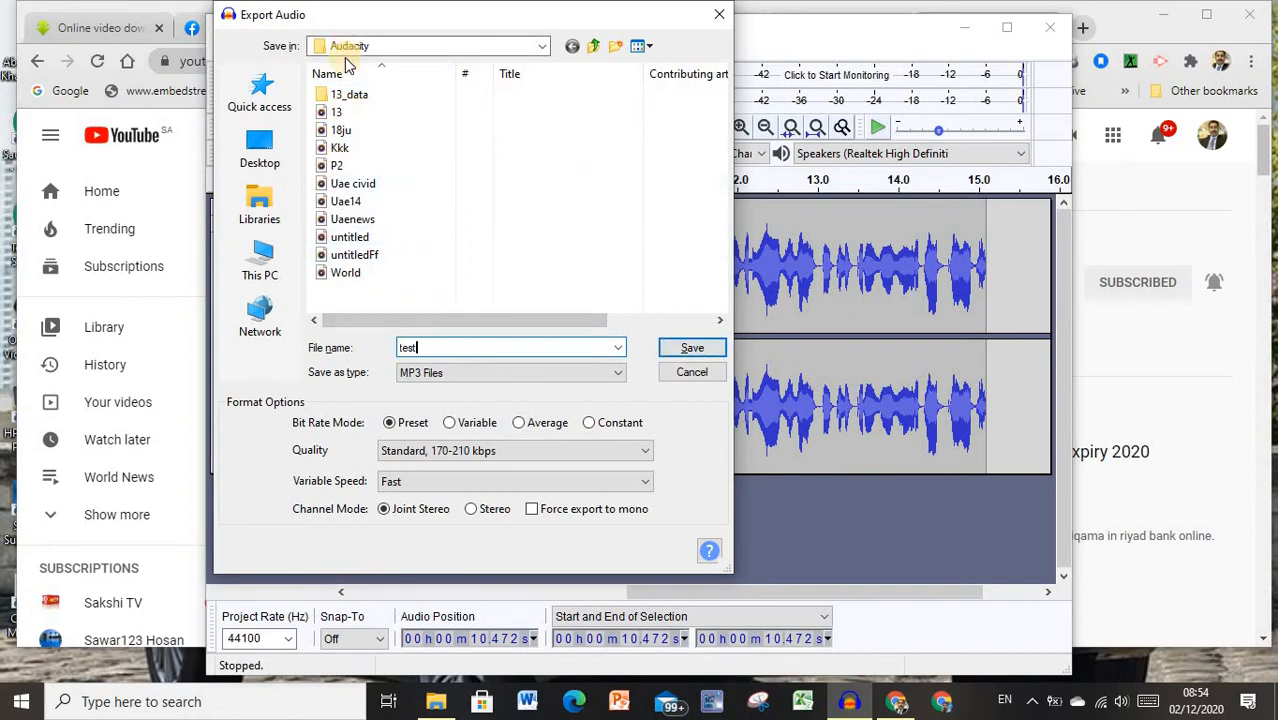
{"action": "left_click", "coordinate": [692, 348]}
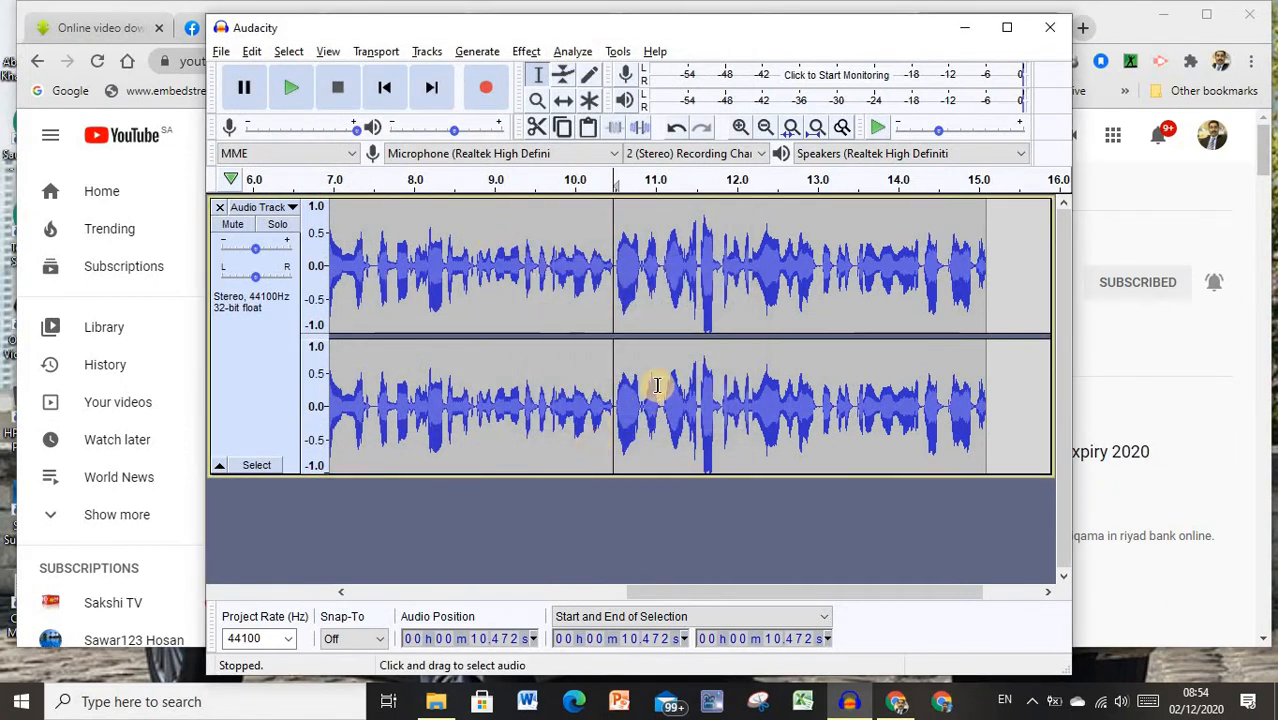
- Switch to File Explorer, open the exported test file from the Audacity folder, and close the music player
{"action": "left_click", "coordinate": [963, 27]}
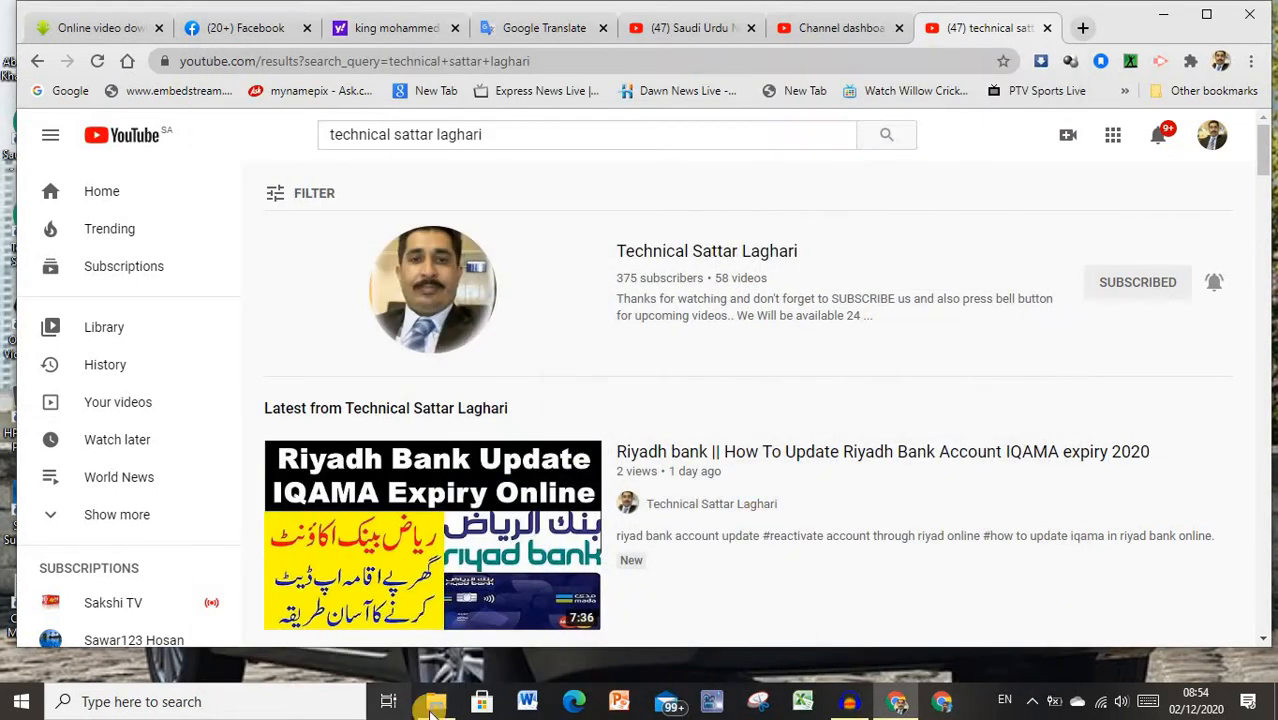
{"action": "left_click", "coordinate": [432, 704]}
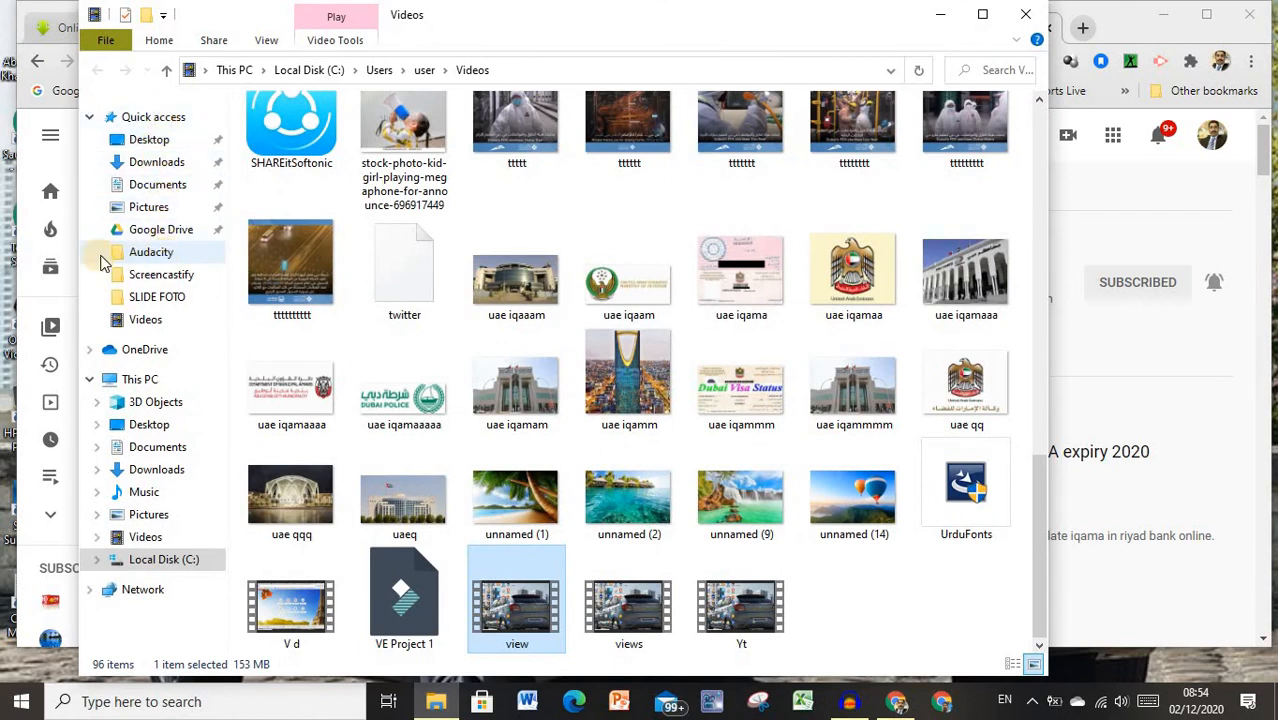
{"action": "left_click", "coordinate": [152, 258]}
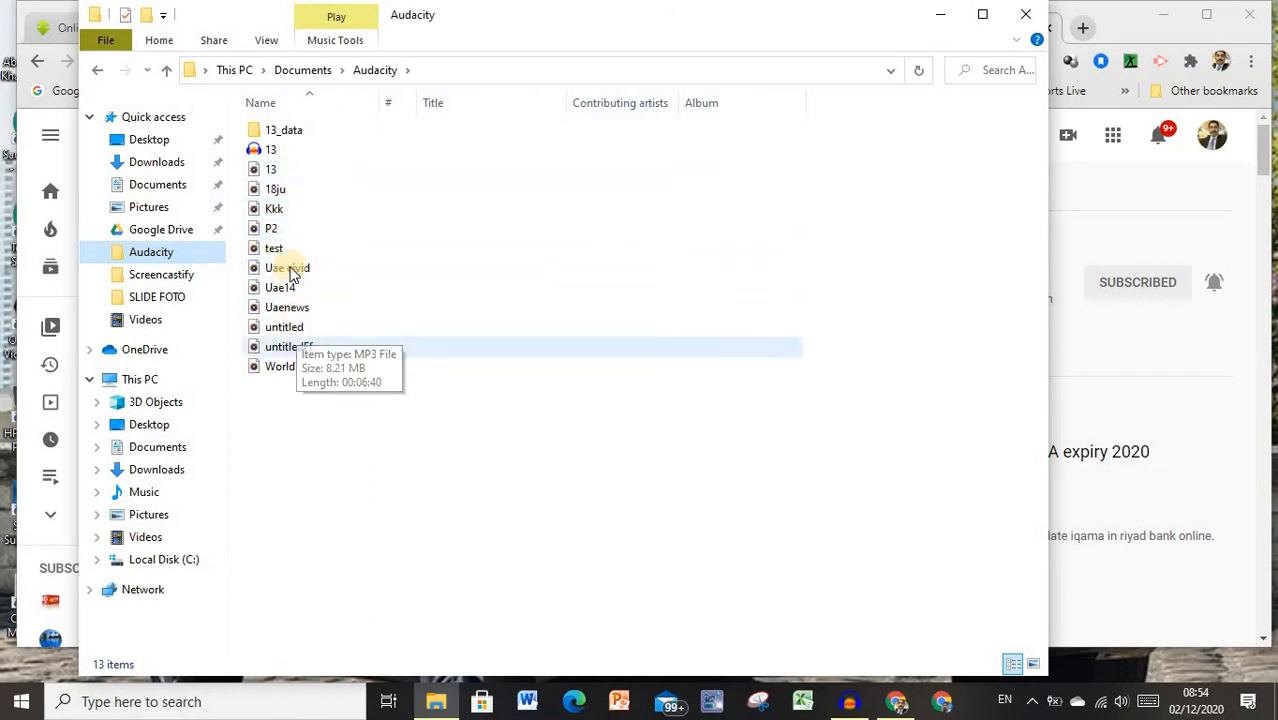
{"action": "double_click", "coordinate": [272, 248]}
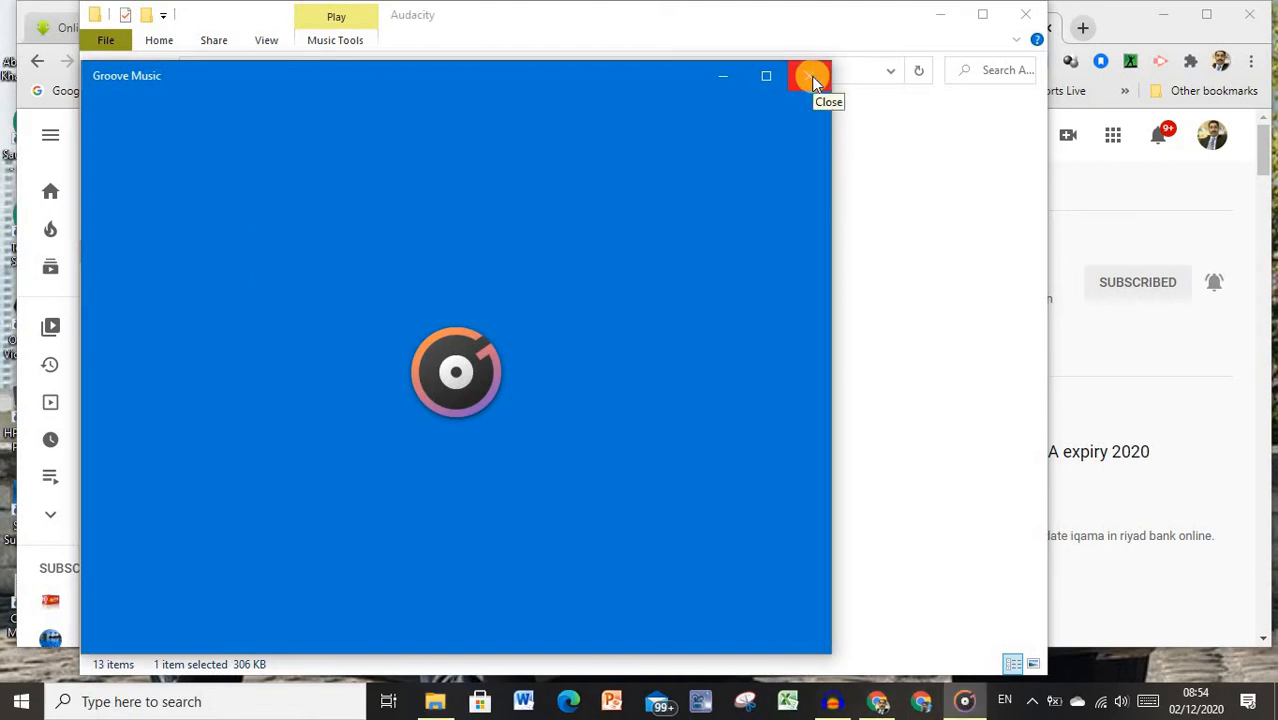
{"action": "left_click", "coordinate": [811, 76]}
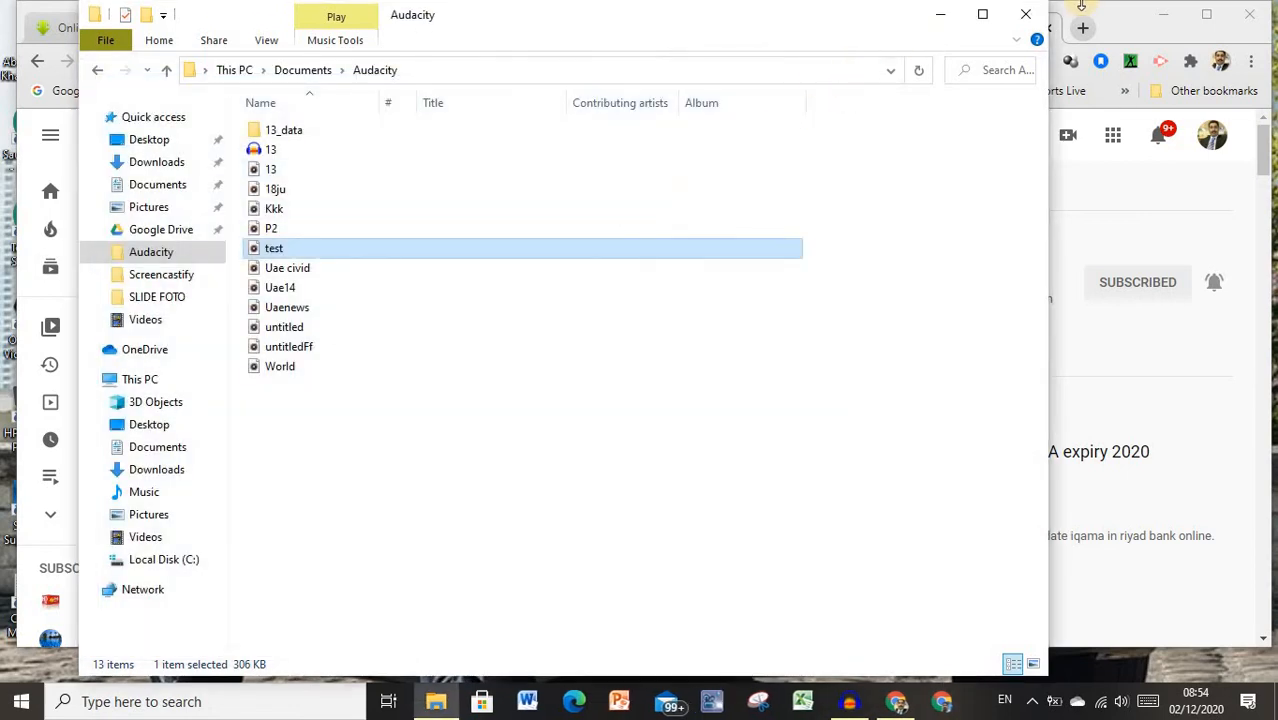
{"action": "left_click", "coordinate": [943, 16]}
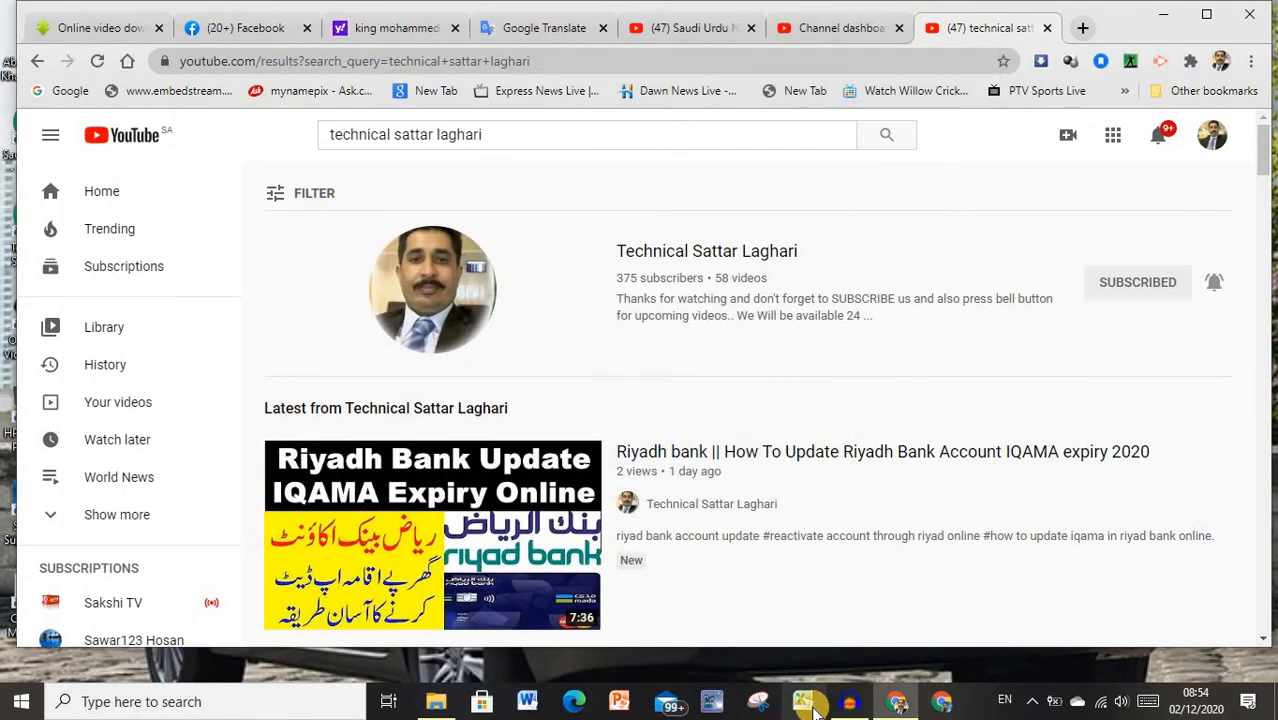
- Switch to Bolide Slideshow Creator, dismiss the error dialog, and look through the photos in its library
{"action": "left_click", "coordinate": [712, 704]}
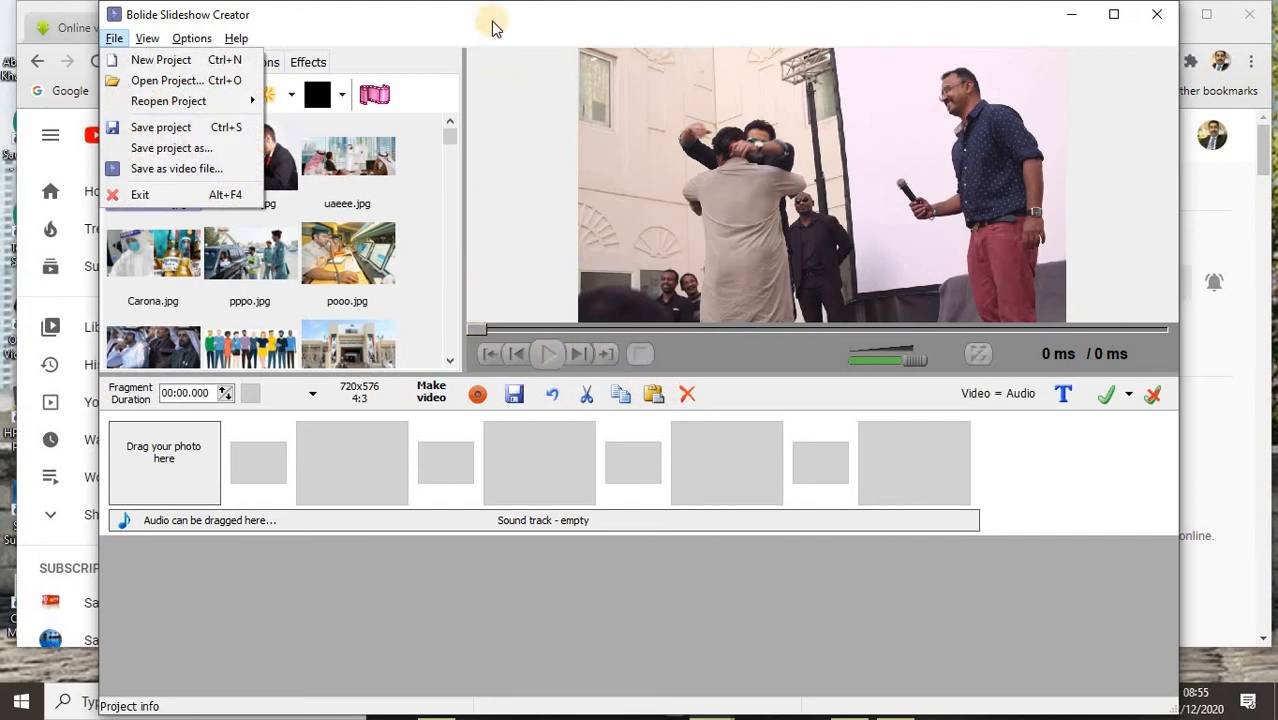
{"action": "left_click", "coordinate": [386, 33]}
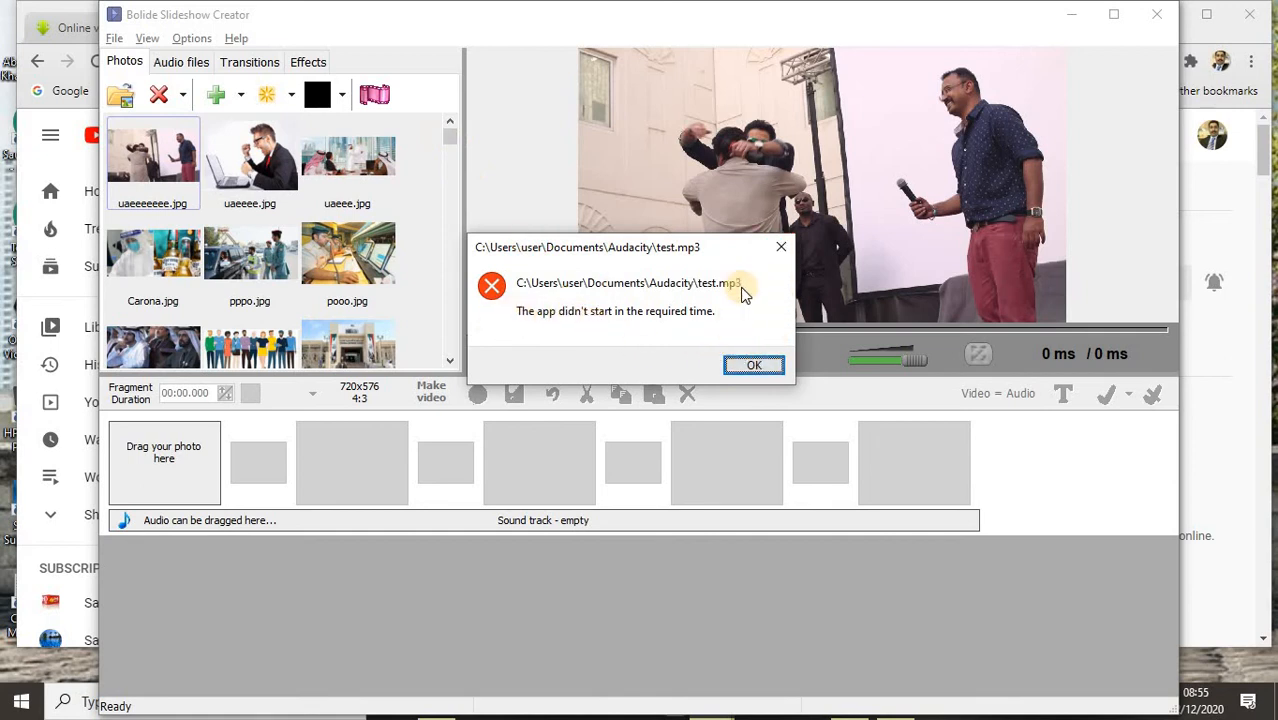
{"action": "left_click", "coordinate": [782, 247]}
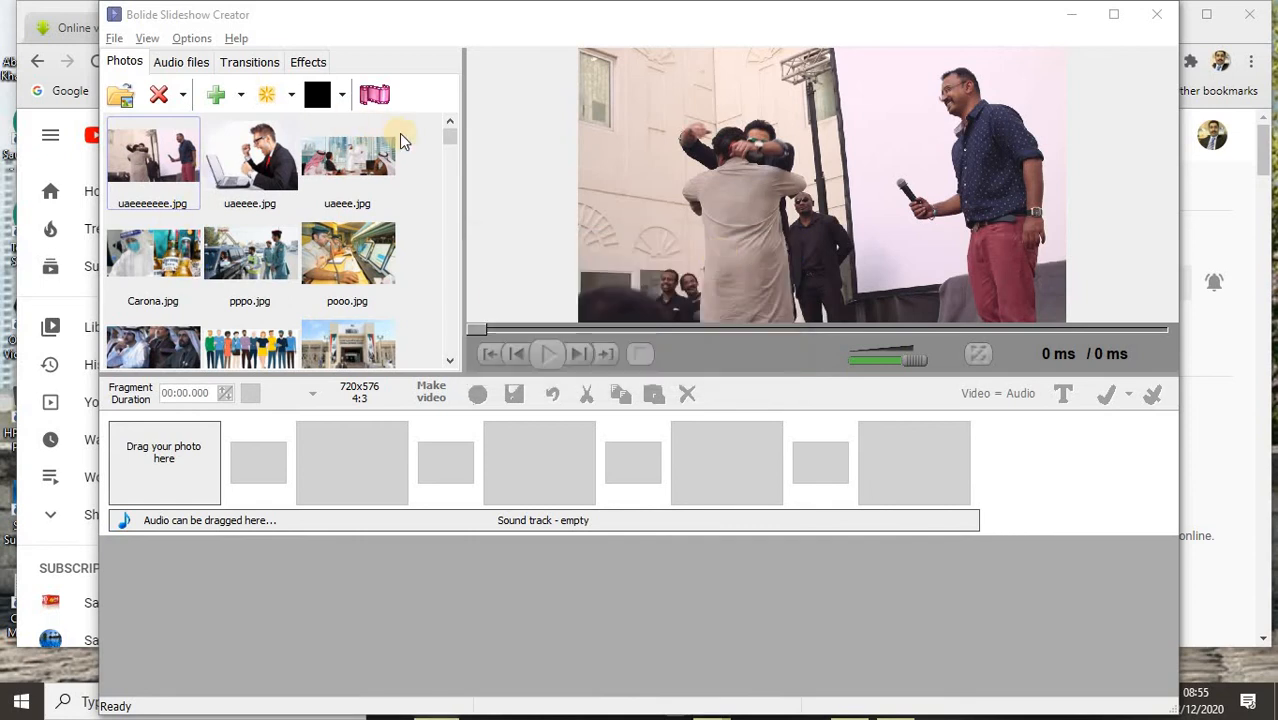
{"action": "scroll", "coordinate": [454, 170], "scroll_direction": "down", "scroll_amount": 3}
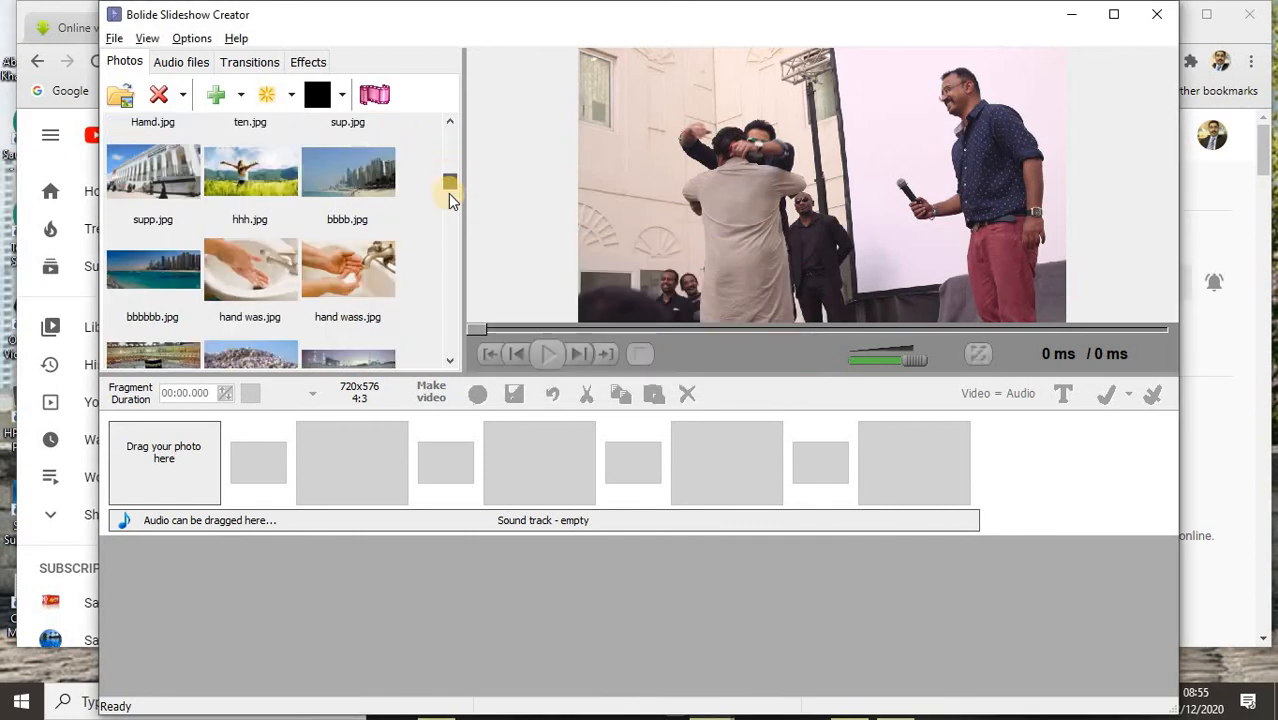
{"action": "left_click_drag", "start_coordinate": [454, 188], "coordinate": [458, 357]}
{"action": "left_click", "coordinate": [459, 362]}
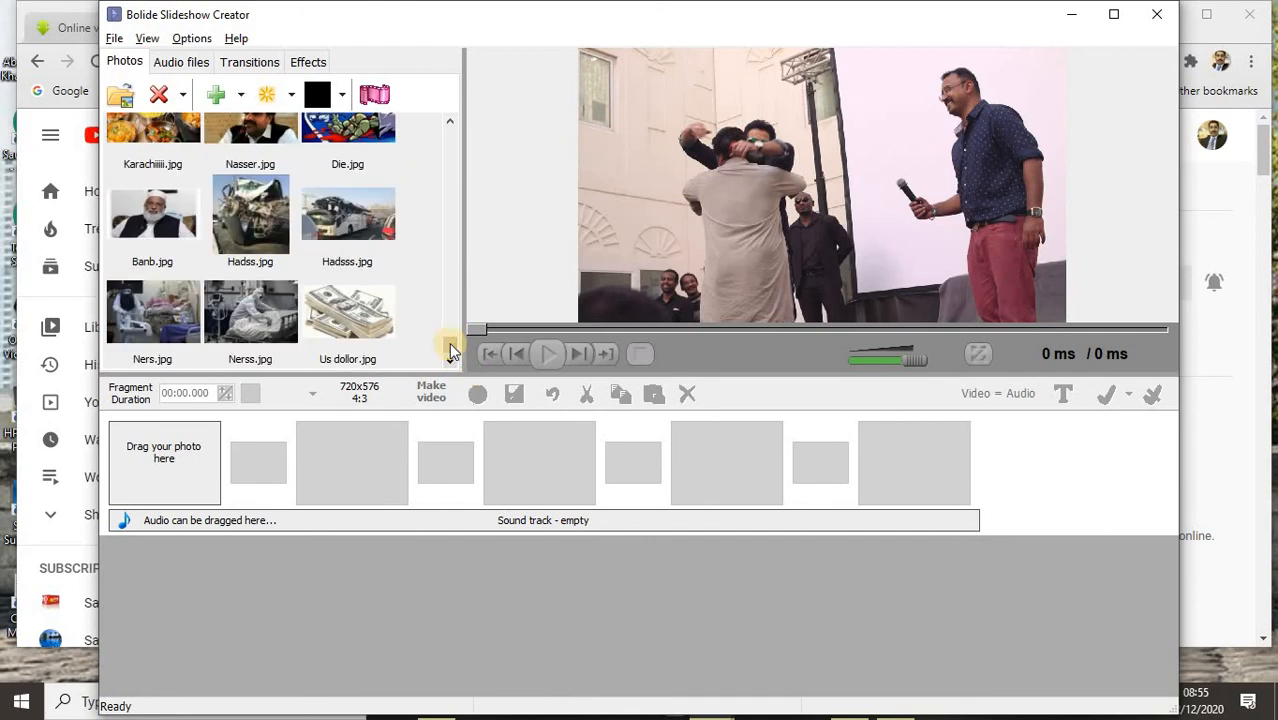
{"action": "left_click_drag", "start_coordinate": [443, 263], "coordinate": [438, 119]}
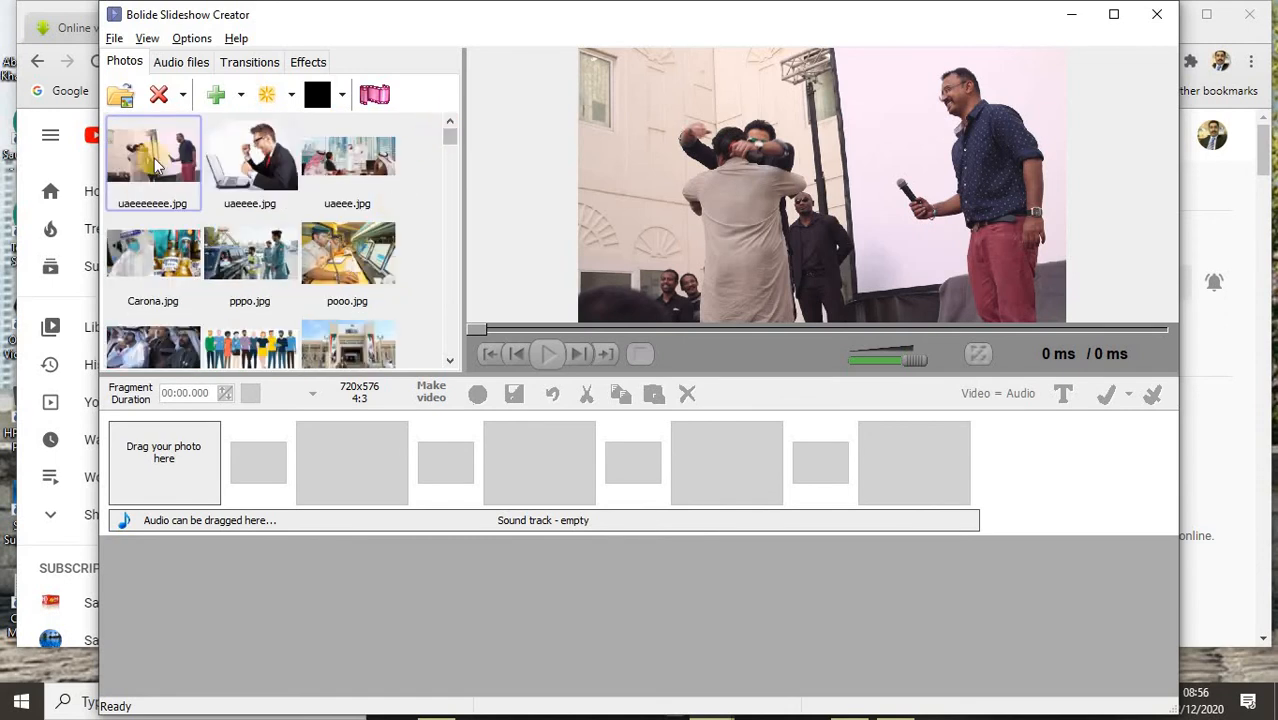
- Preview the pppo.jpg photo and remove World.mp3 from the slideshow's audio file list
{"action": "left_click", "coordinate": [240, 262]}
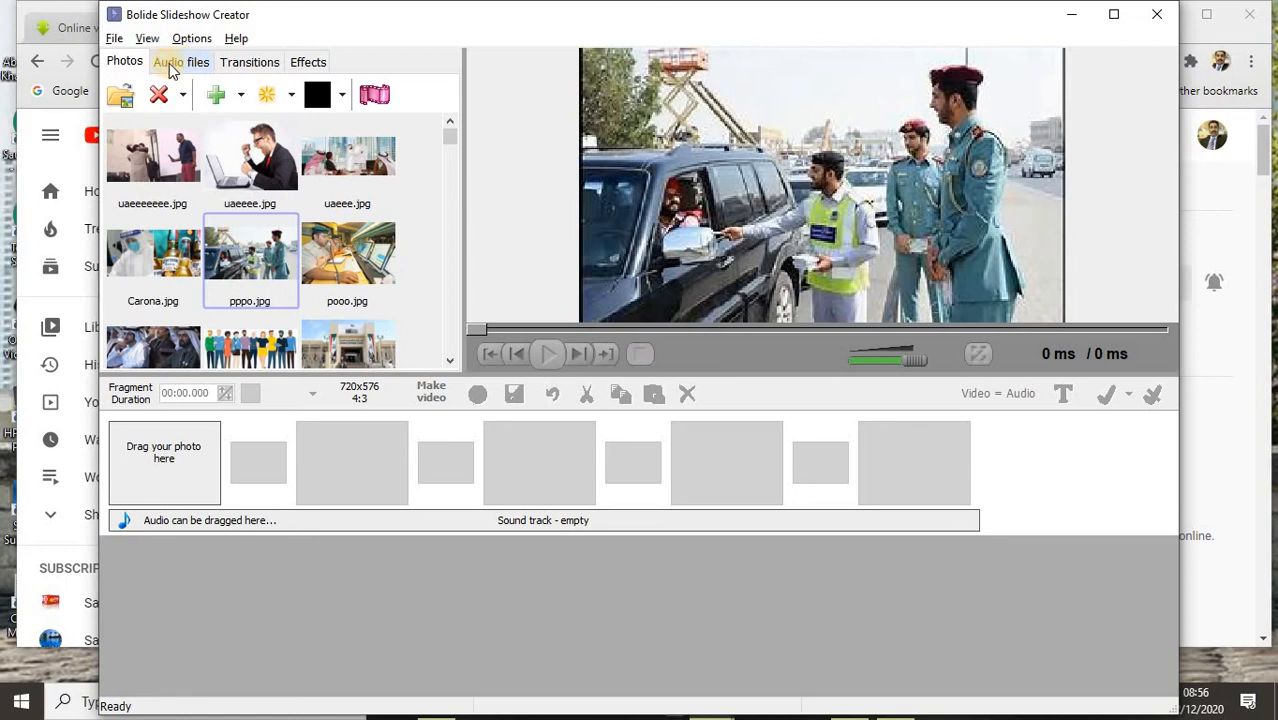
{"action": "left_click", "coordinate": [206, 68]}
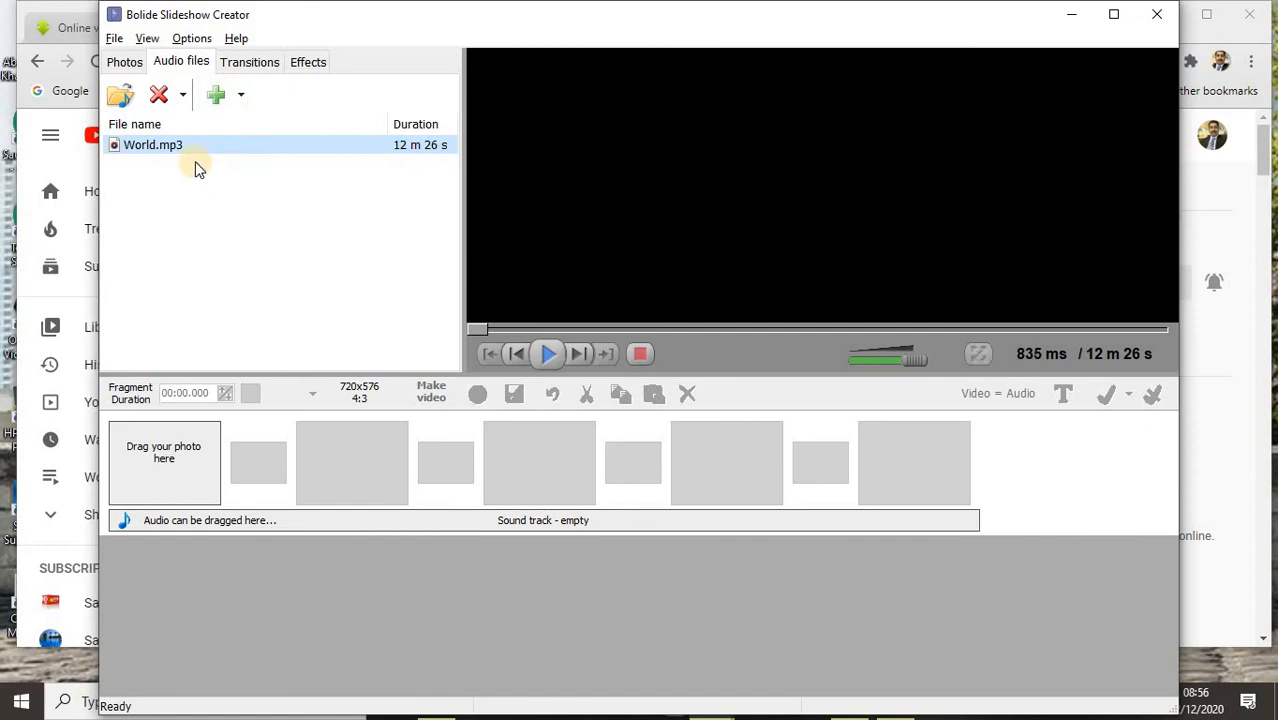
{"action": "left_click", "coordinate": [163, 99]}
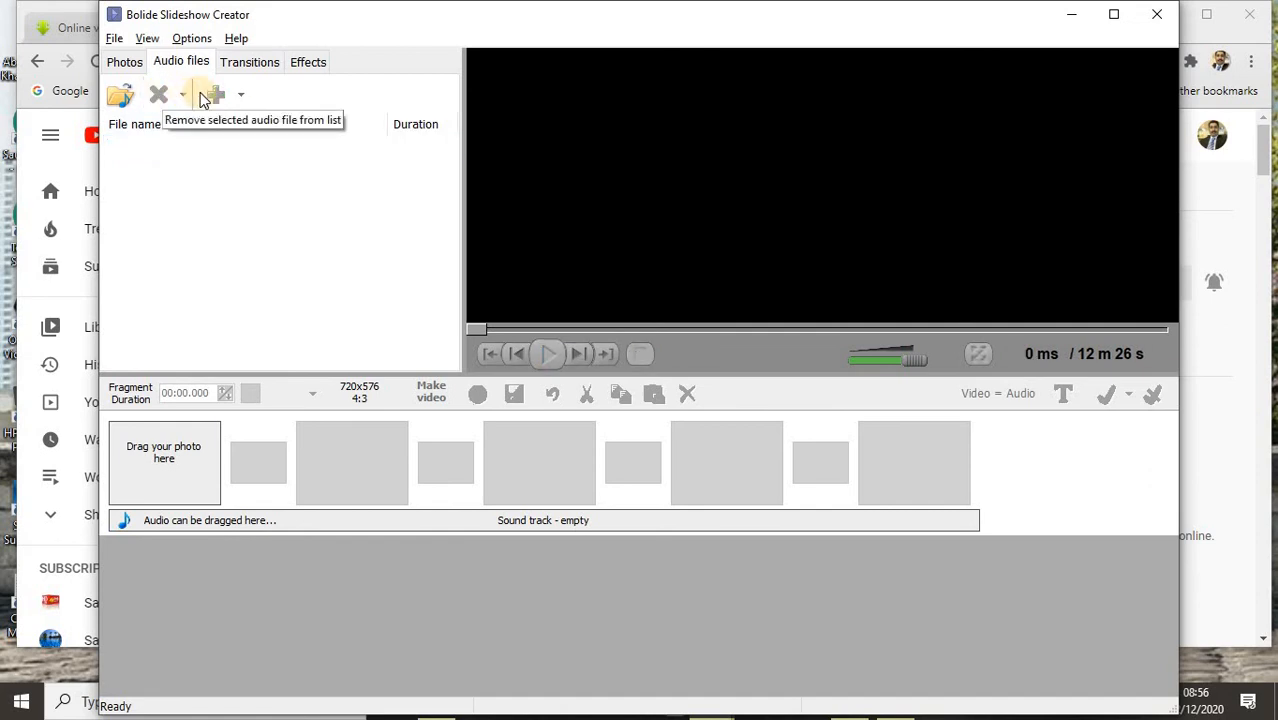
- Add the test audio file from the Audacity folder to the audio file list
{"action": "left_click", "coordinate": [118, 100]}
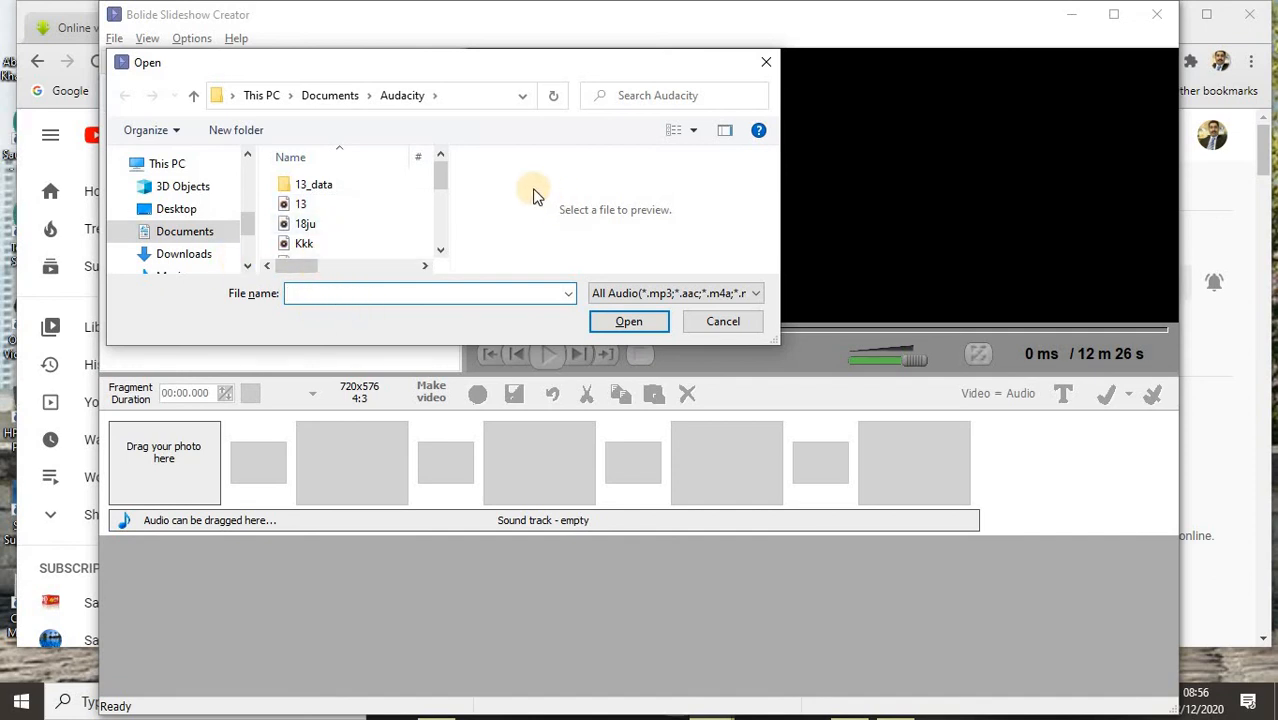
{"action": "left_click_drag", "start_coordinate": [443, 177], "coordinate": [405, 200]}
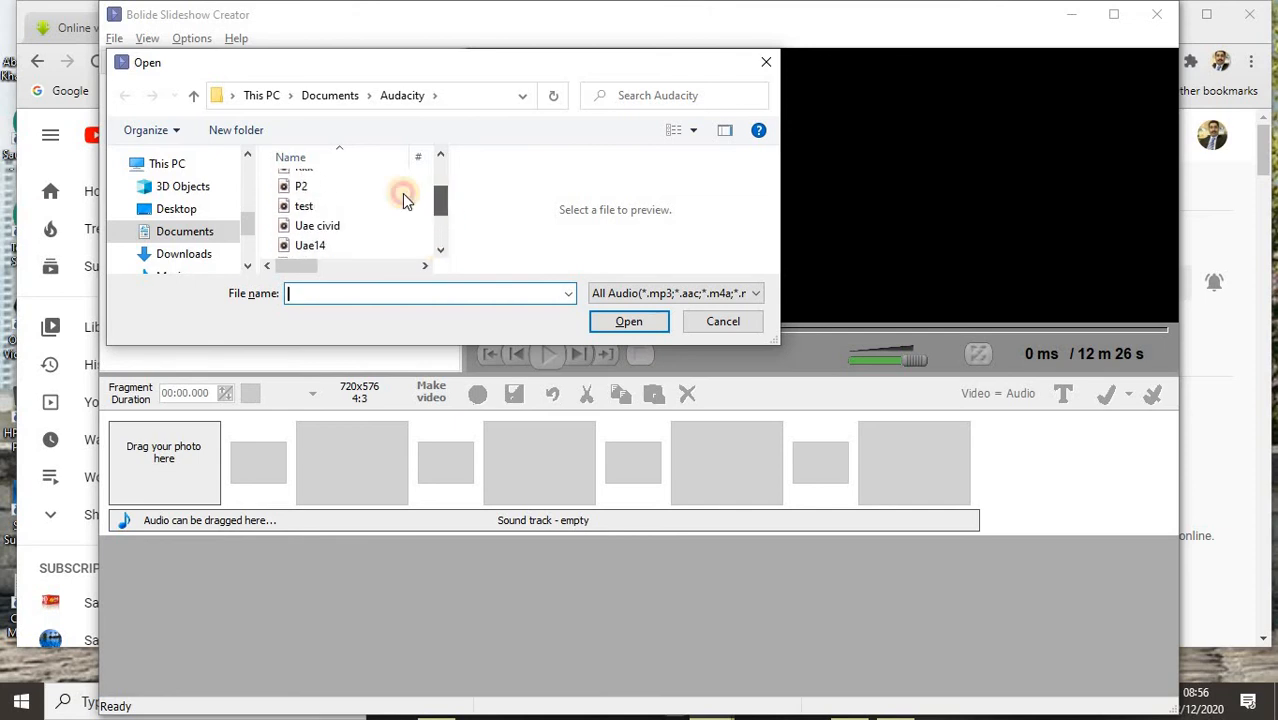
{"action": "left_click", "coordinate": [310, 205]}
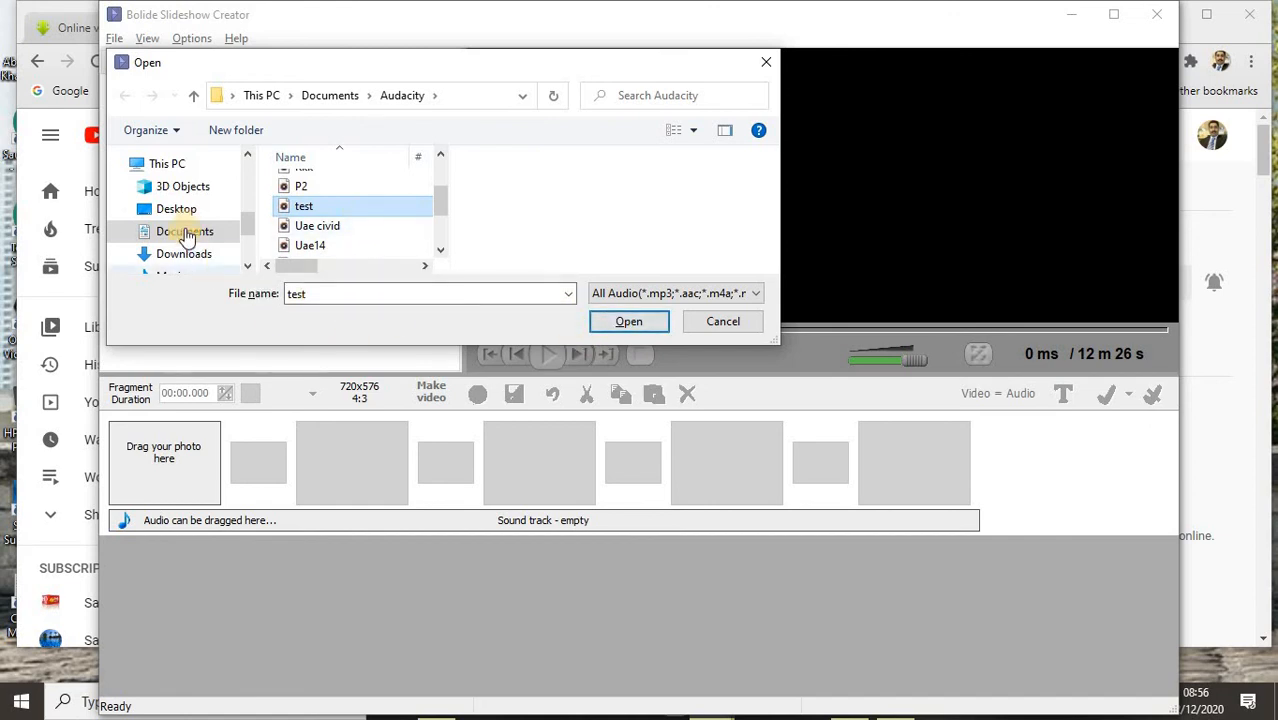
{"action": "left_click", "coordinate": [630, 322]}
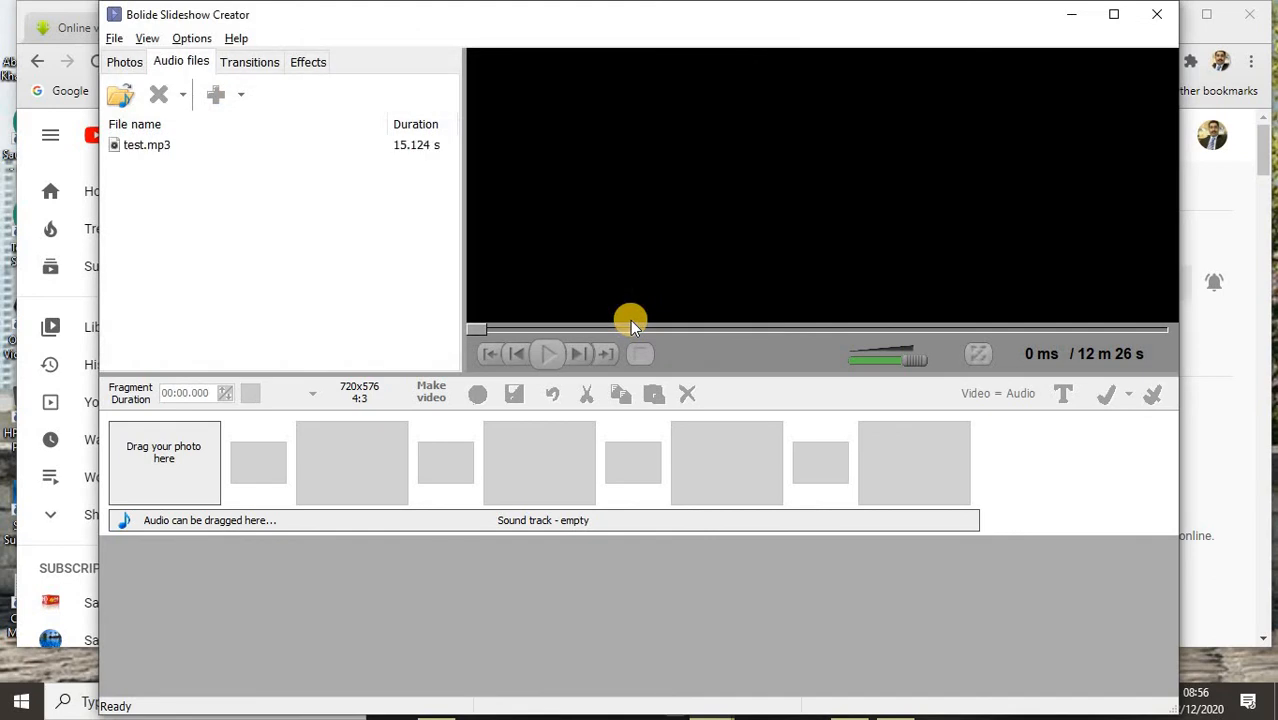
- Play test.mp3, insert it into the movie as the sound track, and return to the photo library
{"action": "left_click", "coordinate": [157, 150]}
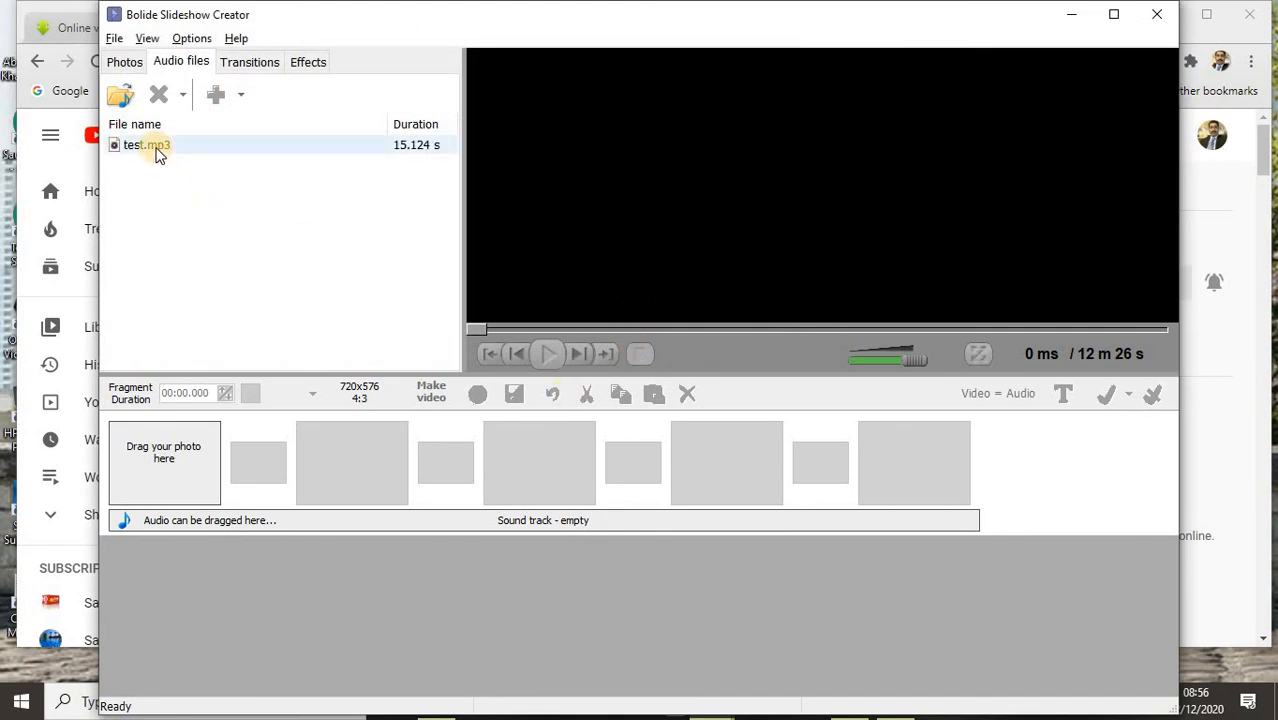
{"action": "double_click", "coordinate": [157, 148]}
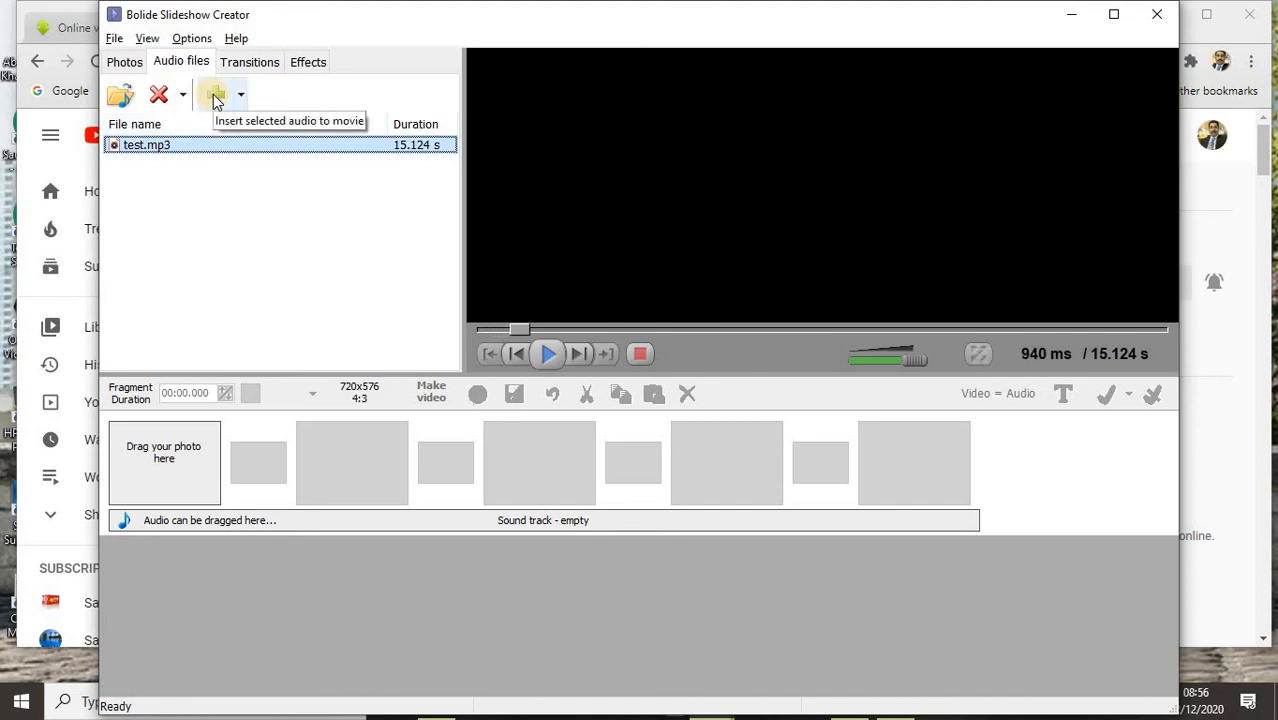
{"action": "left_click", "coordinate": [217, 96]}
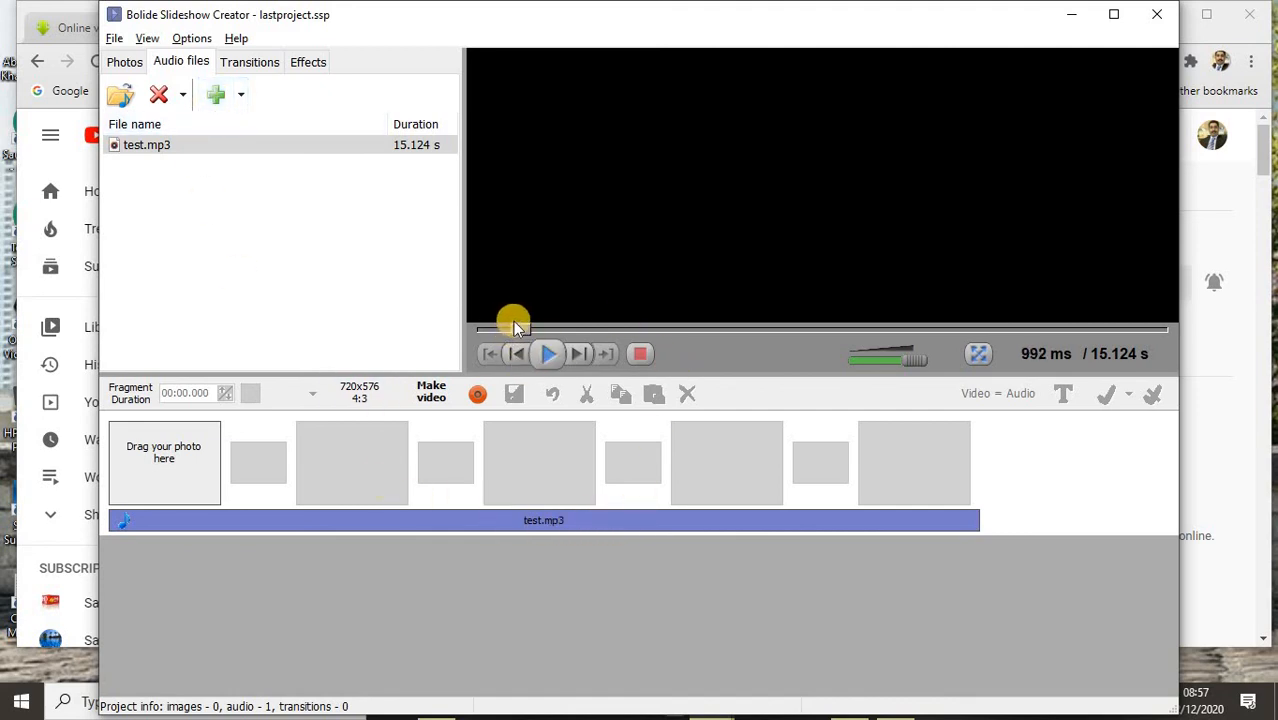
{"action": "left_click_drag", "start_coordinate": [514, 322], "coordinate": [452, 328]}
{"action": "left_click", "coordinate": [125, 63]}
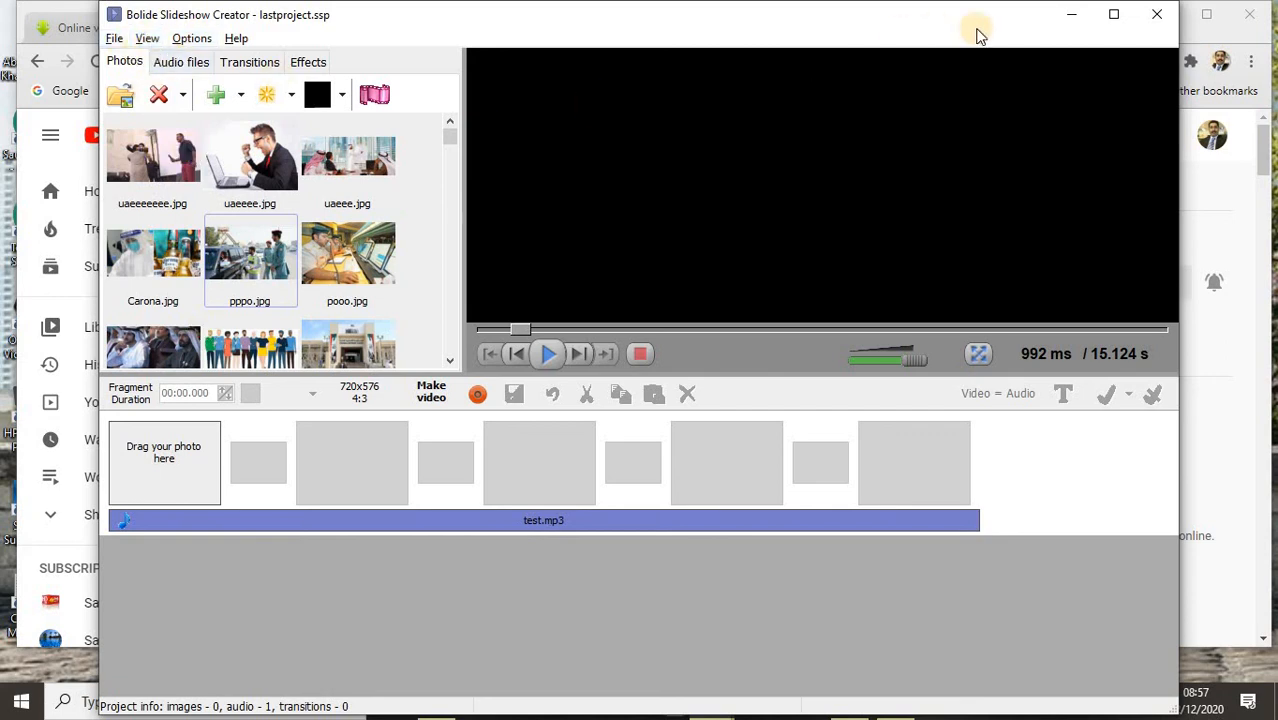
- Minimize both slideshow windows and the web browser, and switch to Audacity
{"action": "left_click", "coordinate": [1065, 21]}
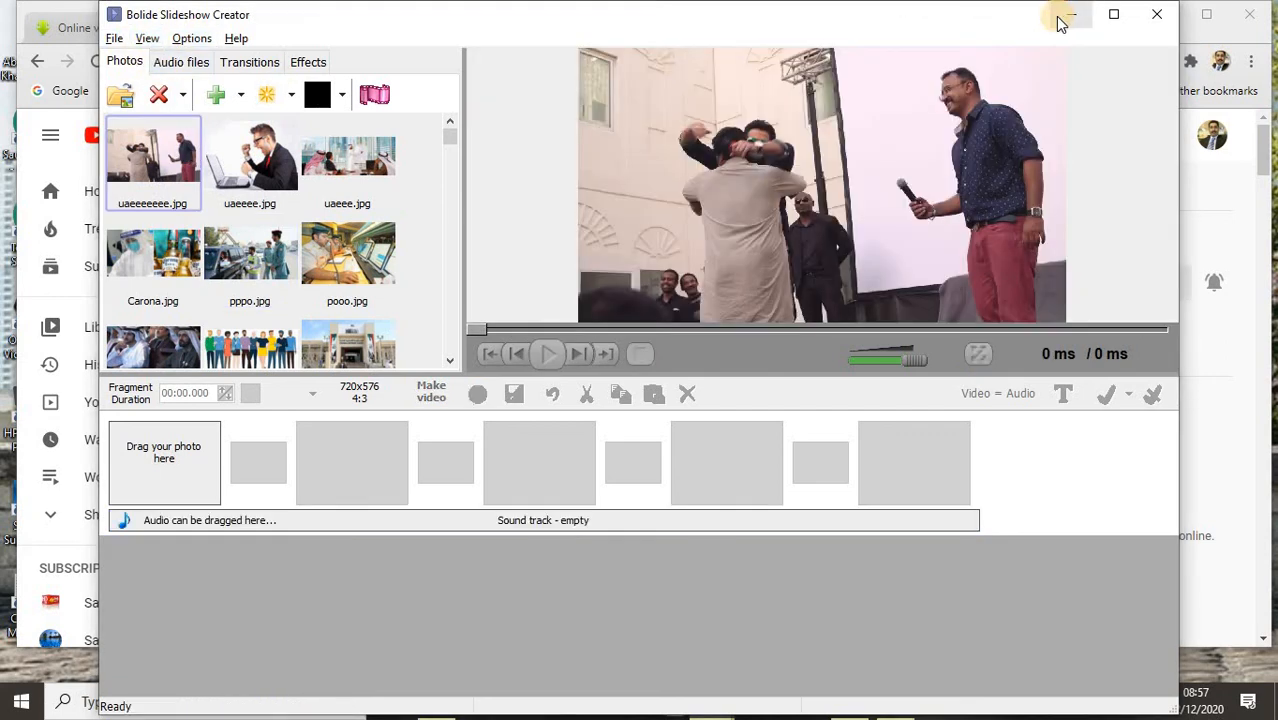
{"action": "left_click", "coordinate": [1065, 21]}
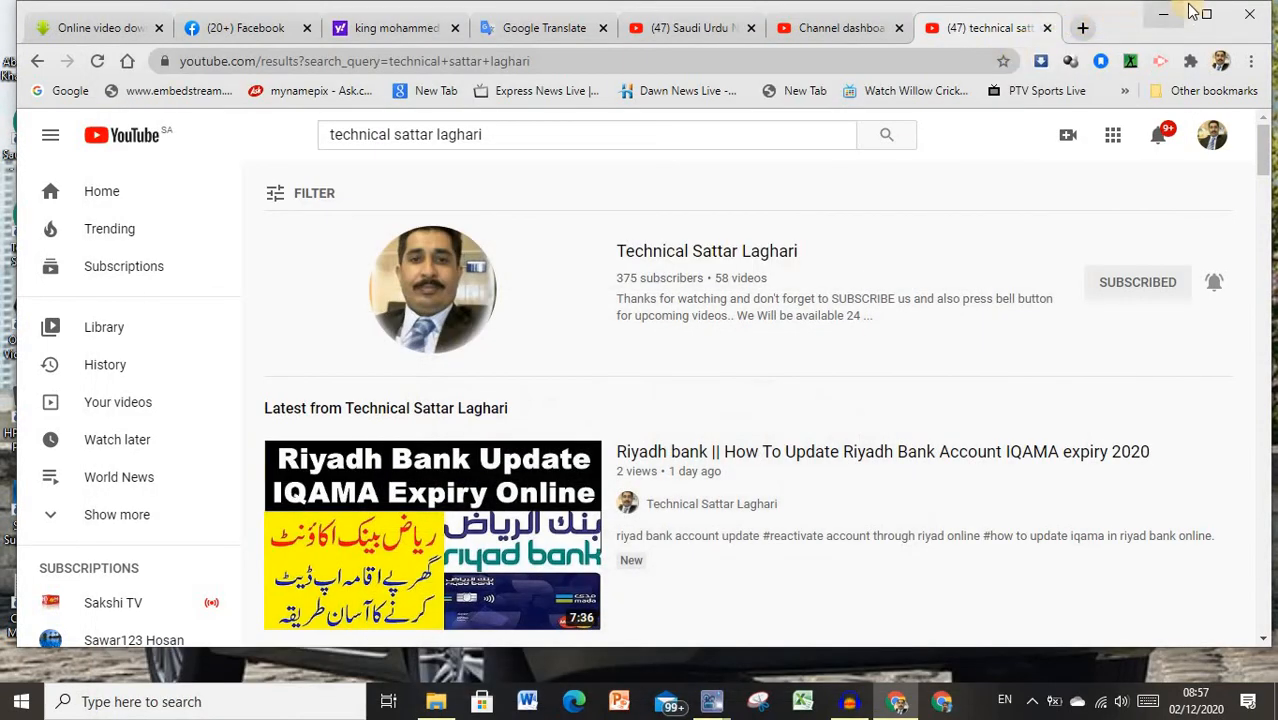
{"action": "left_click", "coordinate": [1170, 14]}
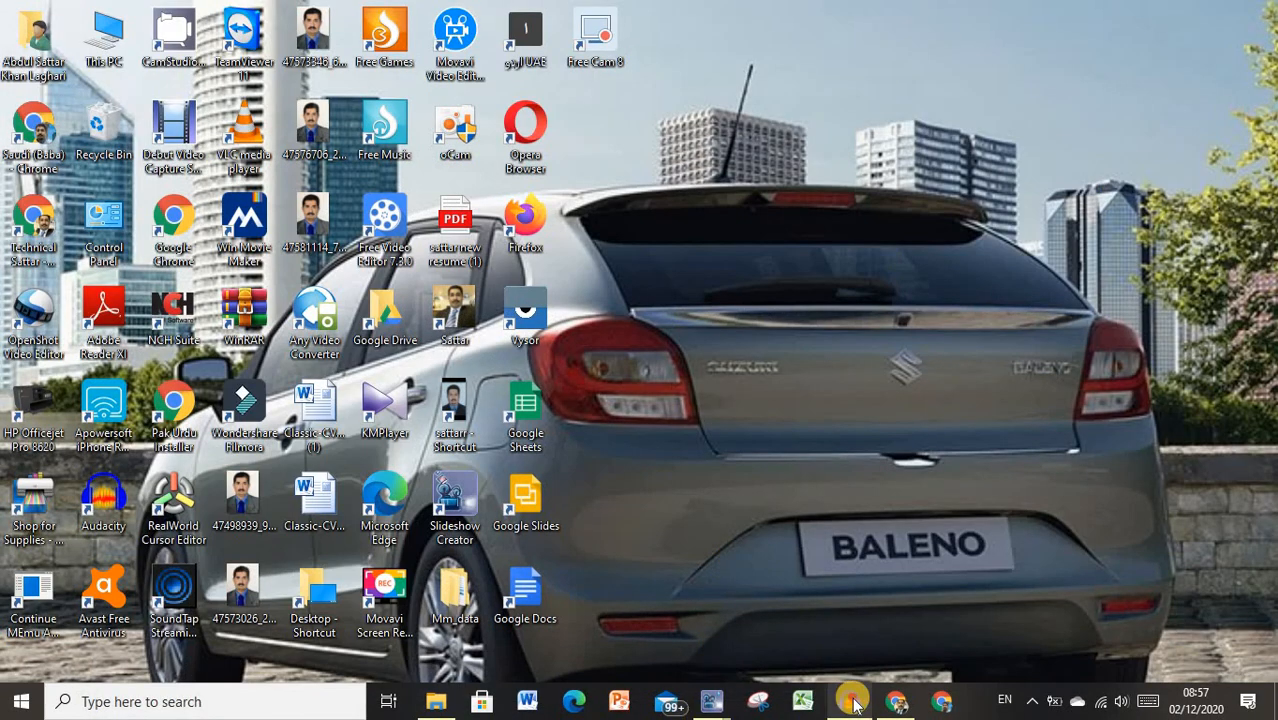
{"action": "left_click", "coordinate": [847, 698]}
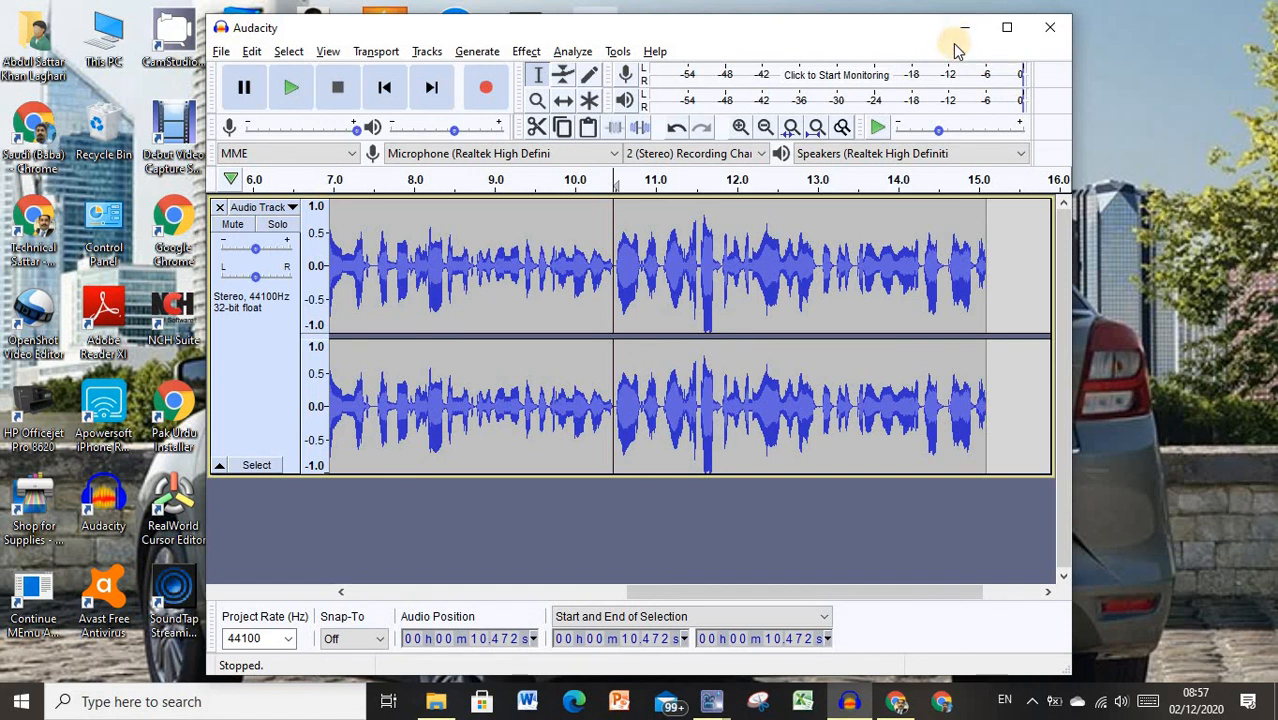
{"action": "left_click", "coordinate": [1035, 707]}
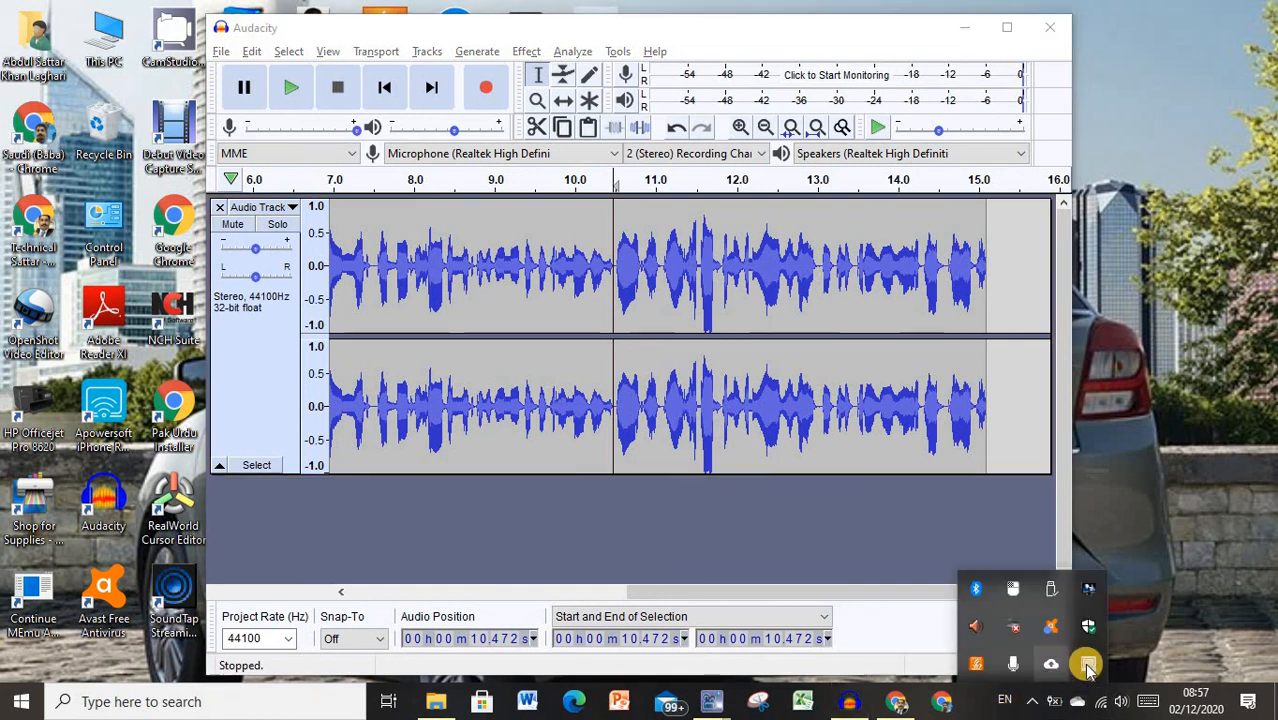